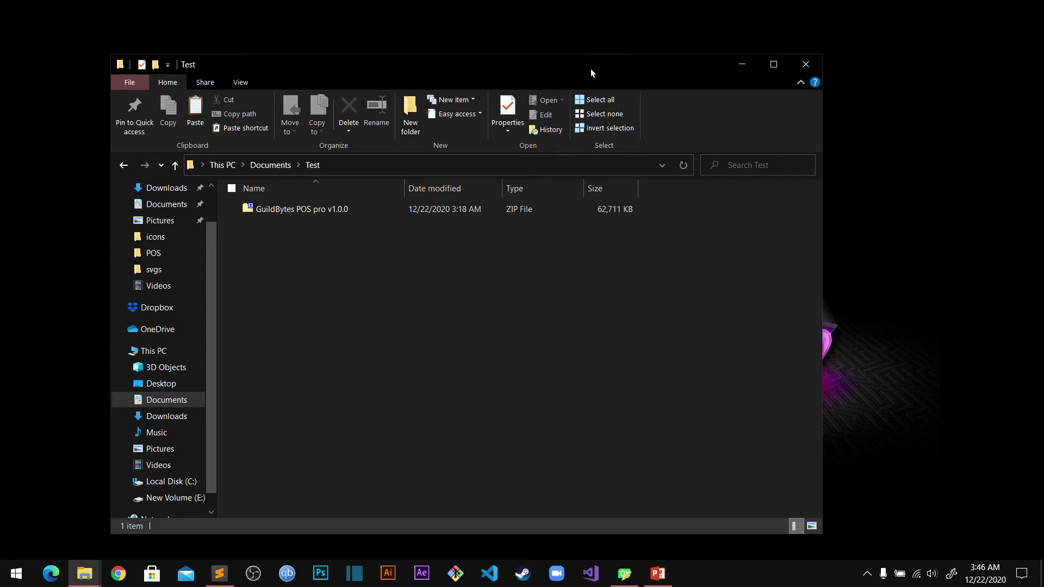
- Extract the GuildBytes POS pro v1.0.0 folder from its ZIP archive into the Test folder and close the archive window
drag(591, 73, 596, 53)
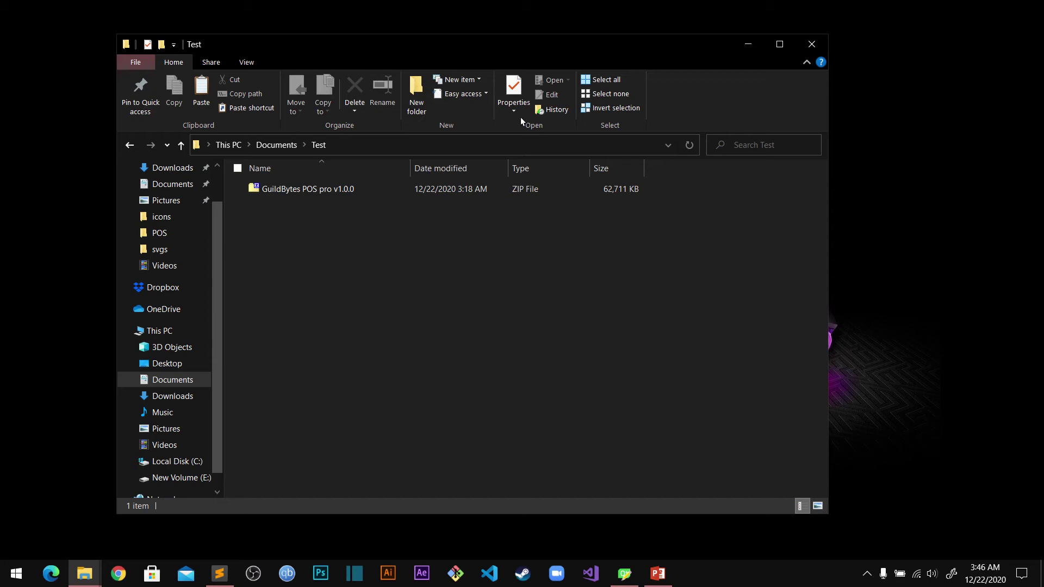
click(338, 195)
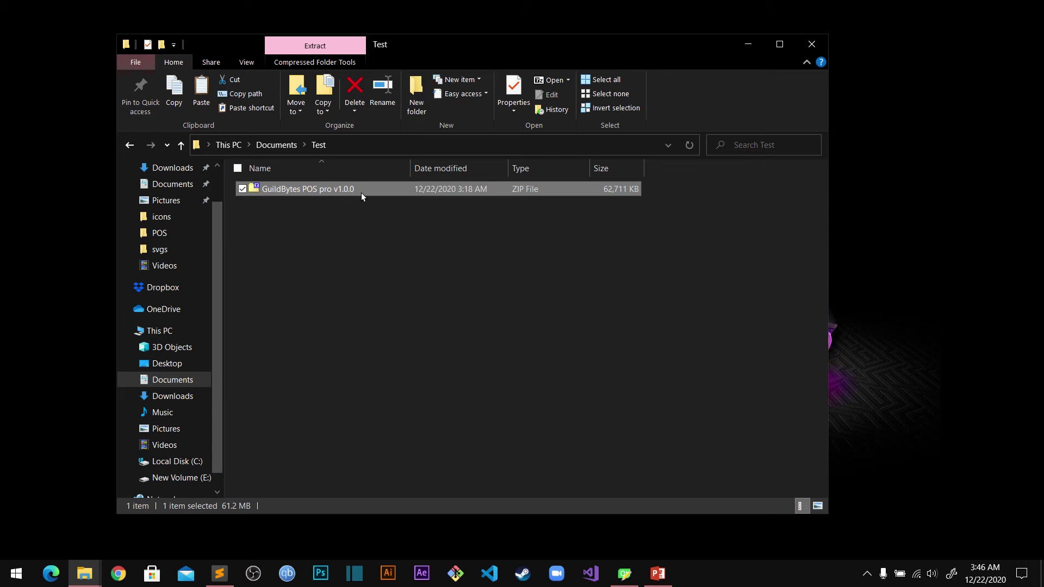
click(322, 191)
key(Return)
key(Return)
drag(526, 77, 599, 72)
click(527, 165)
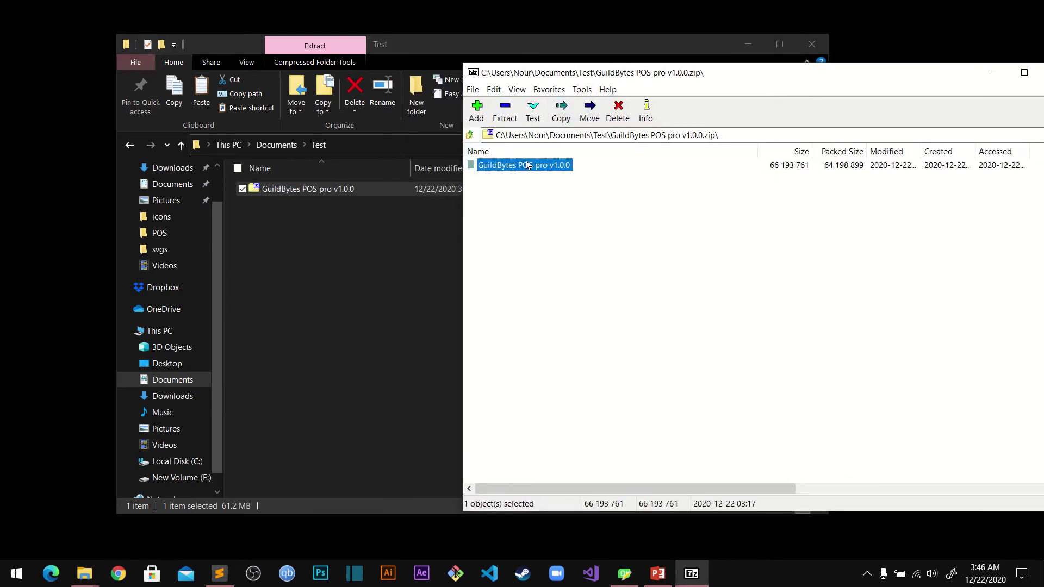
drag(527, 165, 429, 191)
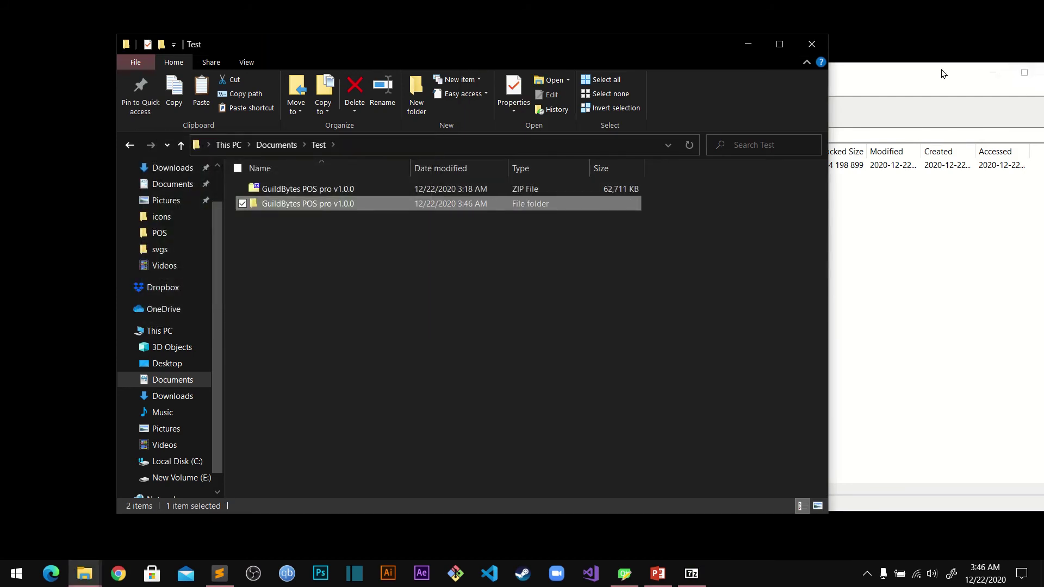
click(885, 79)
click(1006, 77)
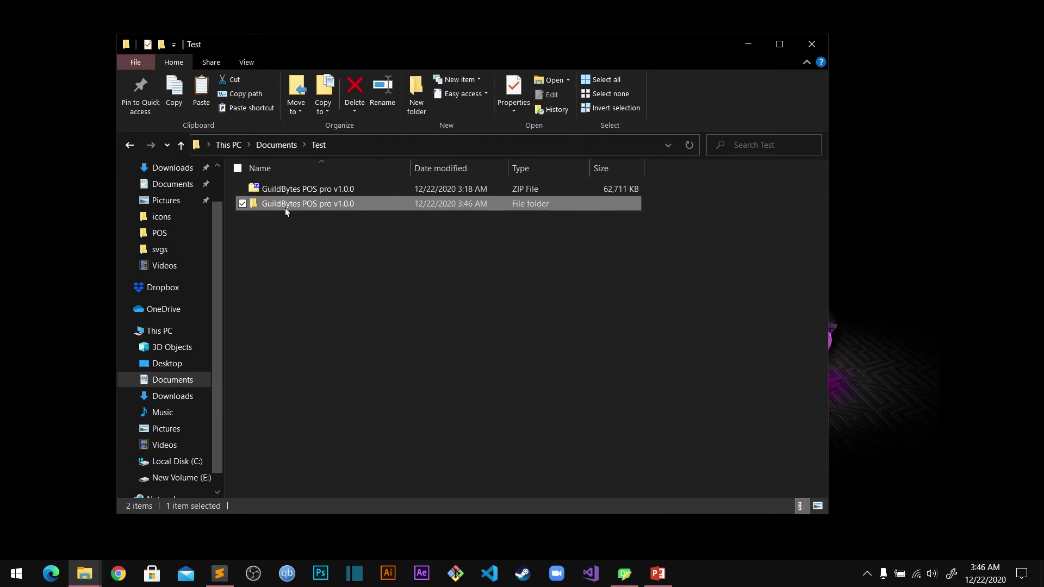
- Open the extracted GuildBytes POS pro v1.0.0 folder, view the contents of its source subfolder and return to the parent folder
double_click(285, 206)
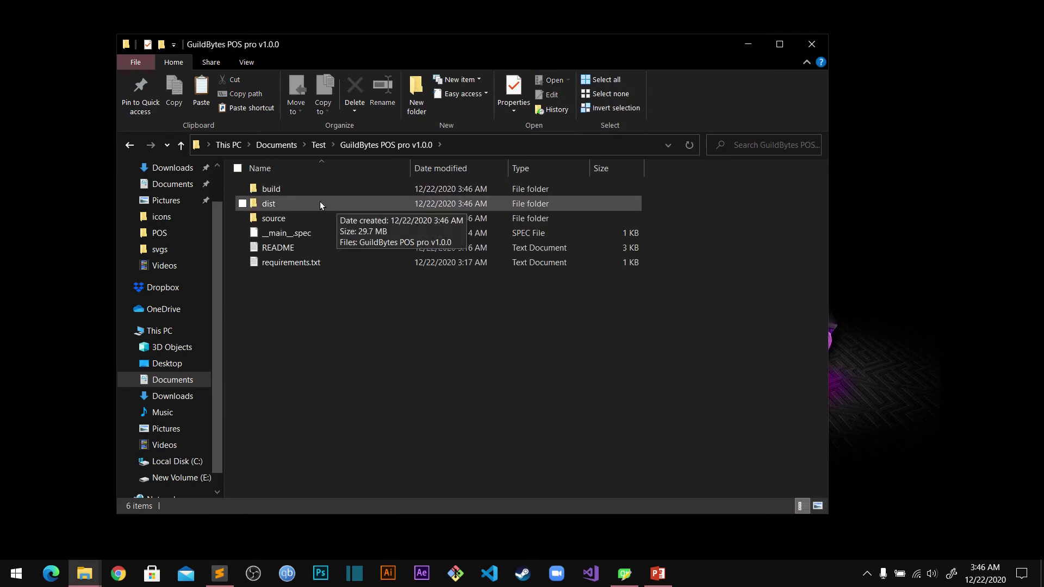
double_click(279, 220)
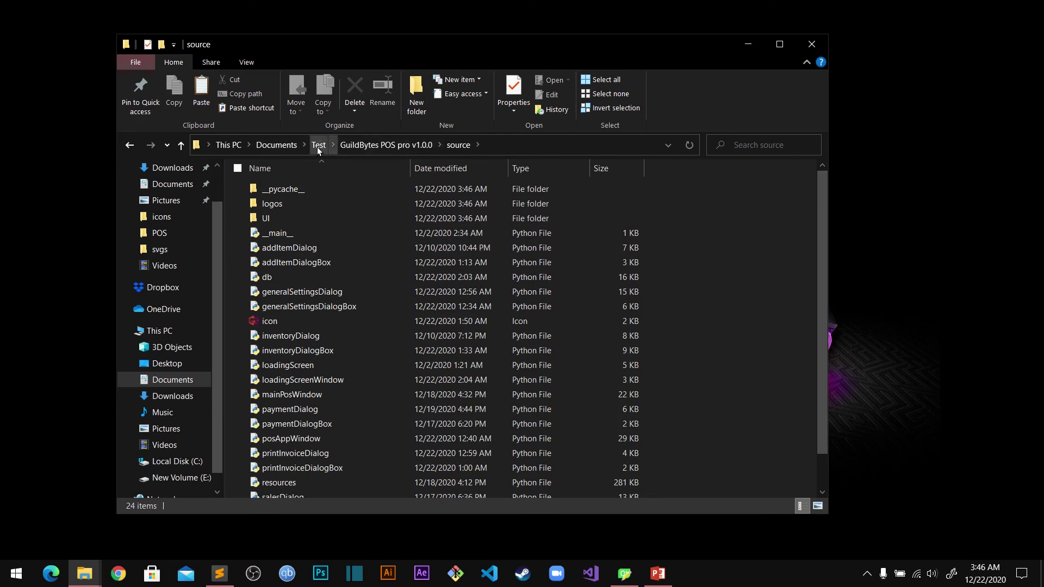
click(406, 145)
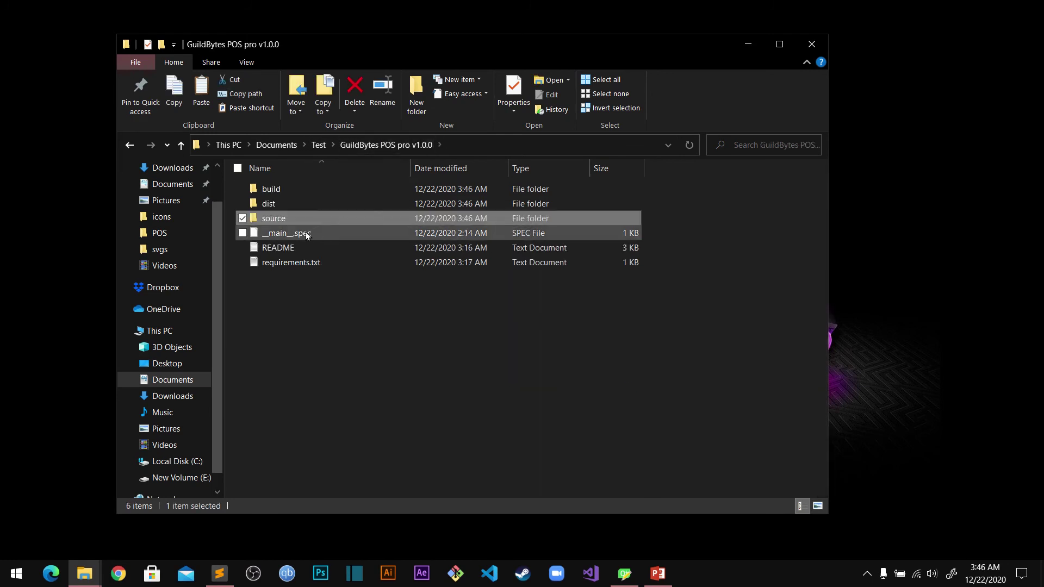
- Launch the GuildBytes POS pro v1.0.0 application from the dist folder and minimise the file window
double_click(286, 203)
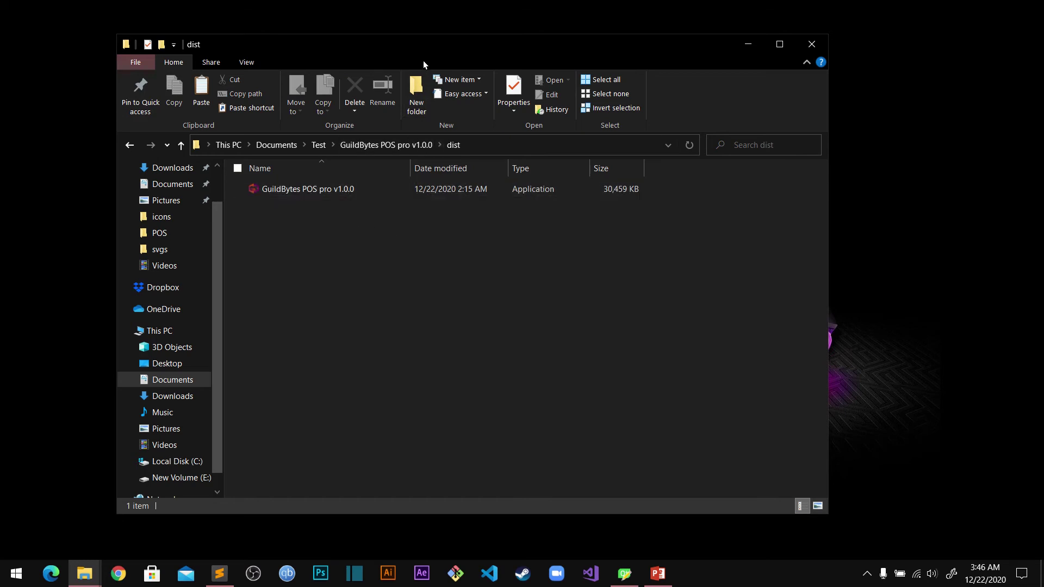
drag(422, 41, 396, 13)
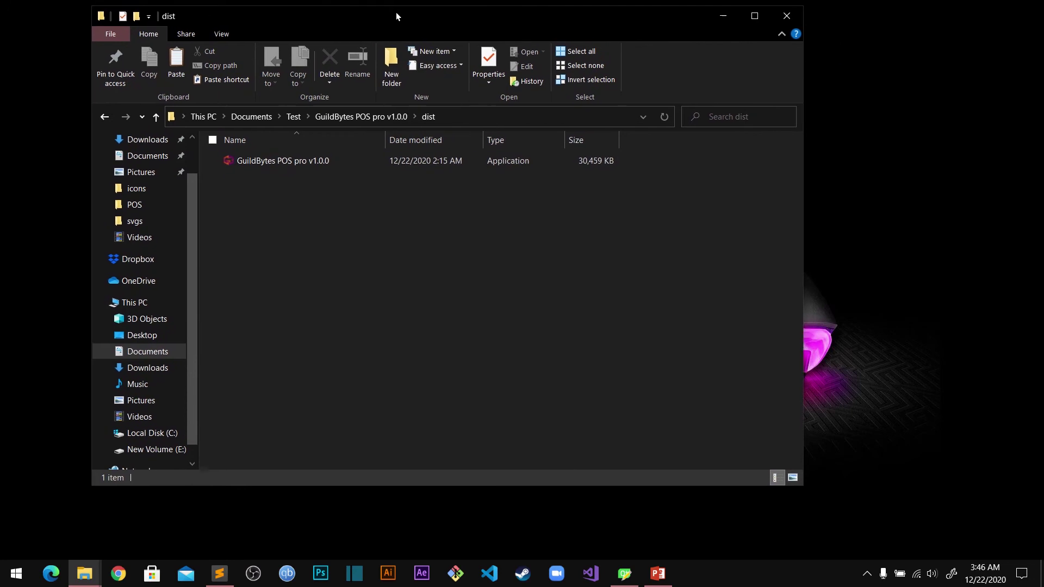
double_click(292, 166)
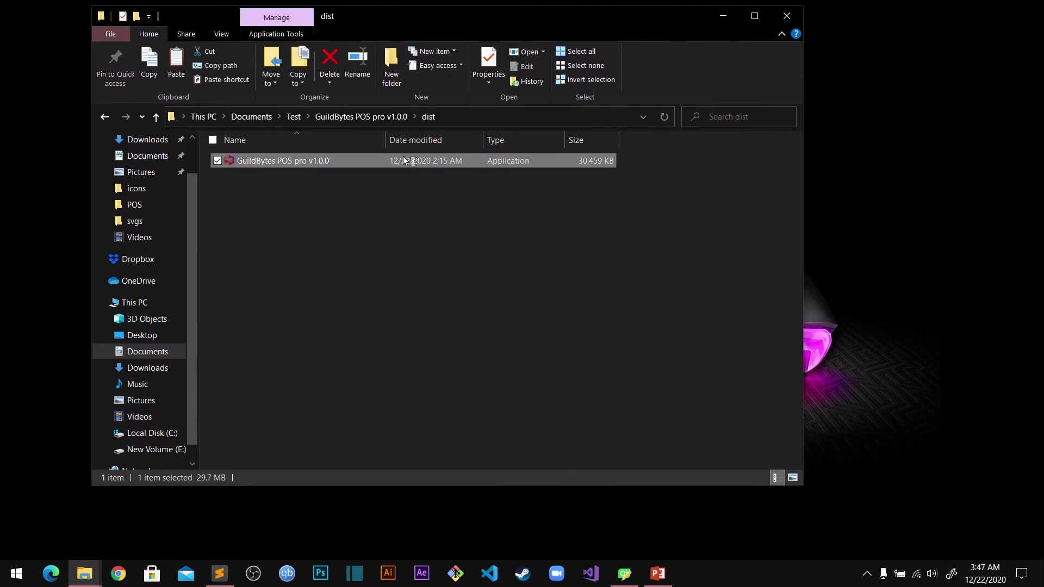
click(723, 20)
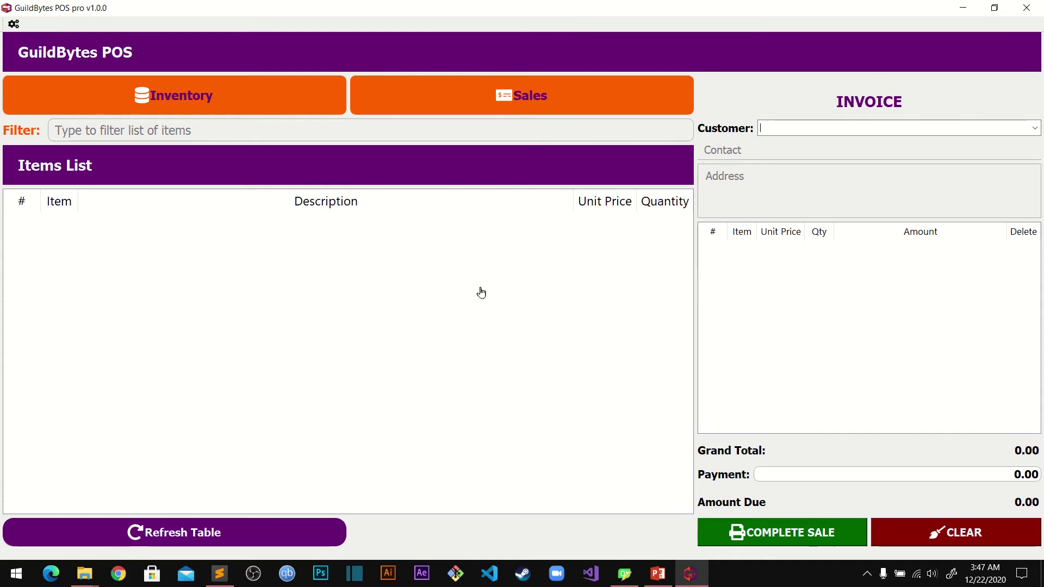
- View the inventory window and close it again
click(149, 99)
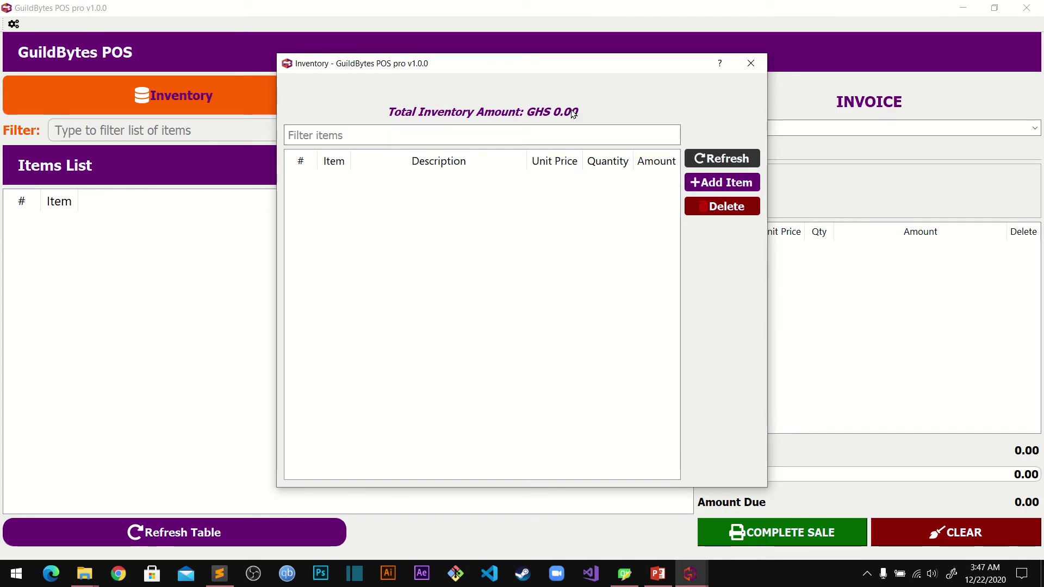
click(751, 64)
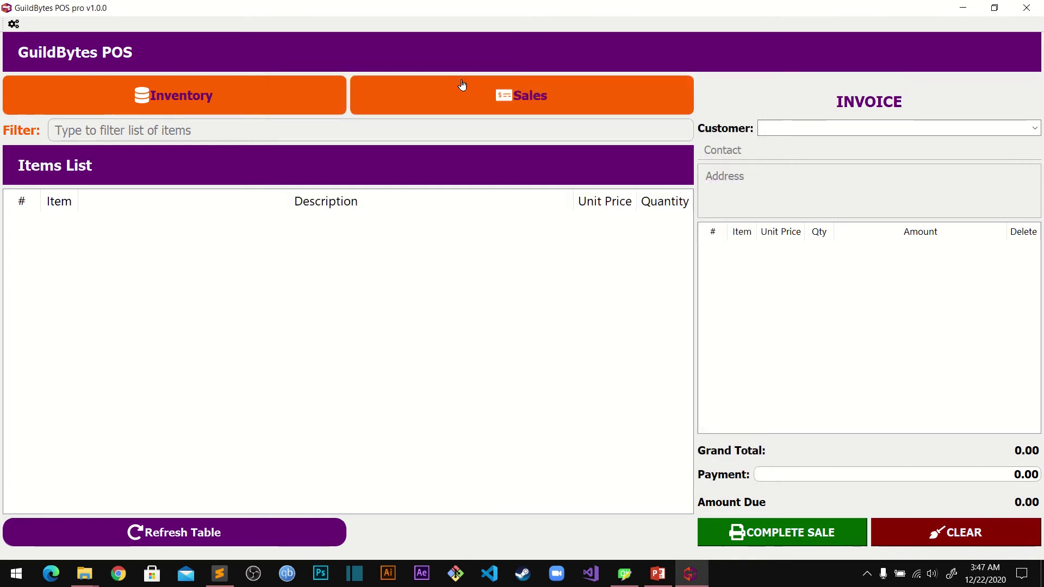
- Open the general settings and set the shop name to My Shop
click(13, 24)
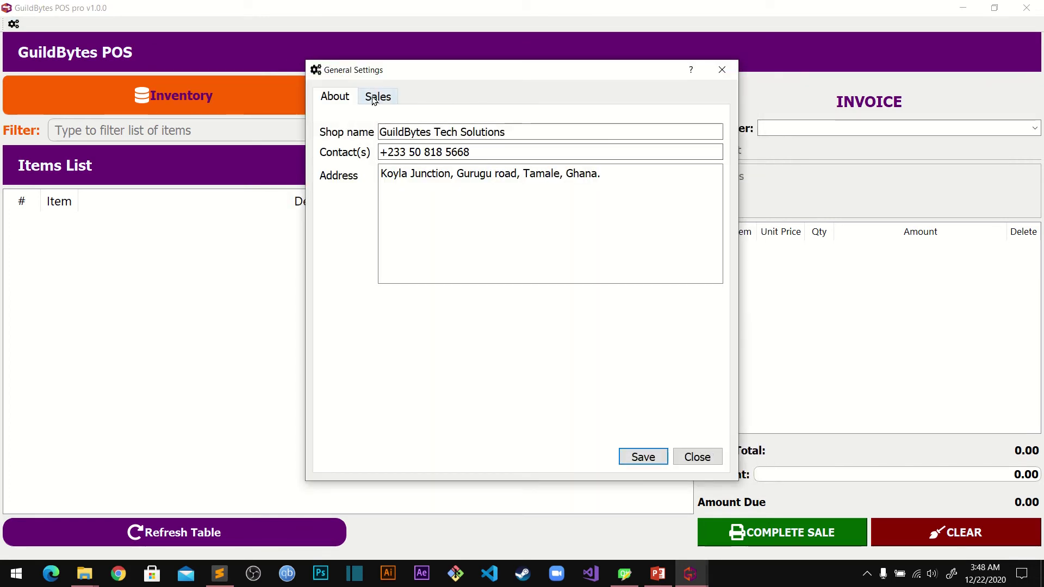
triple_click(532, 132)
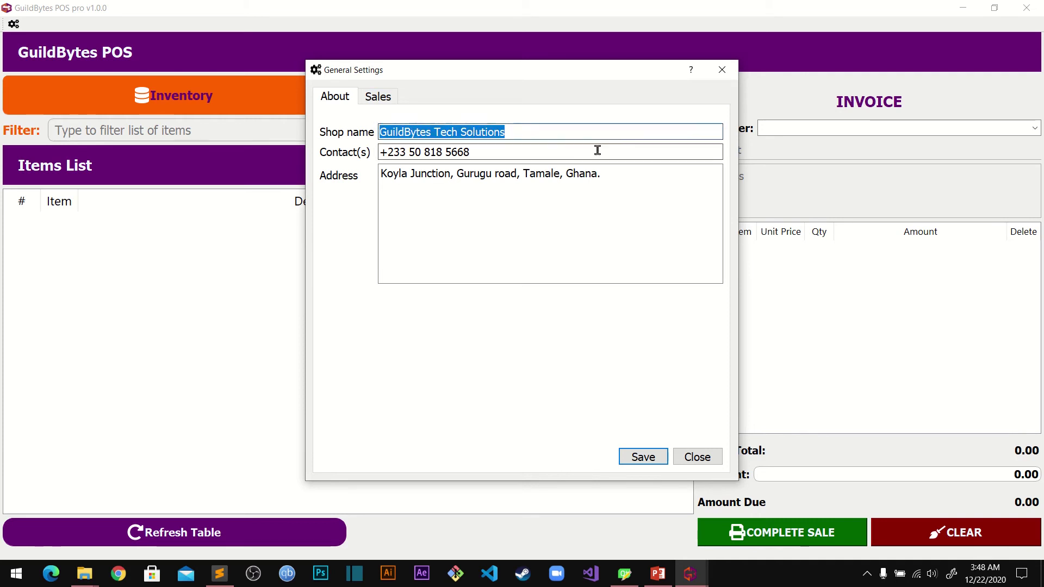
text(My Sho)
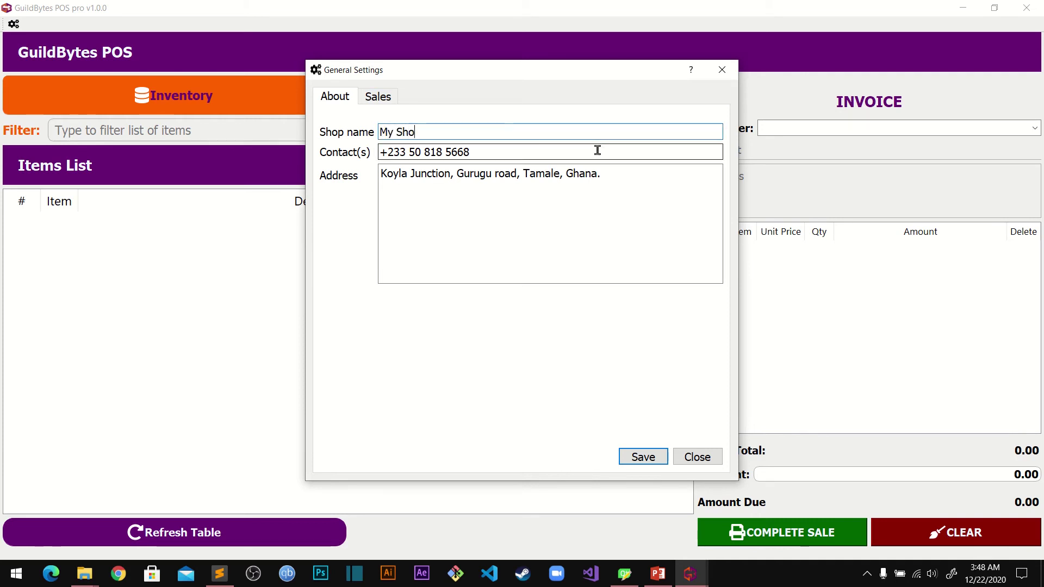
text(p)
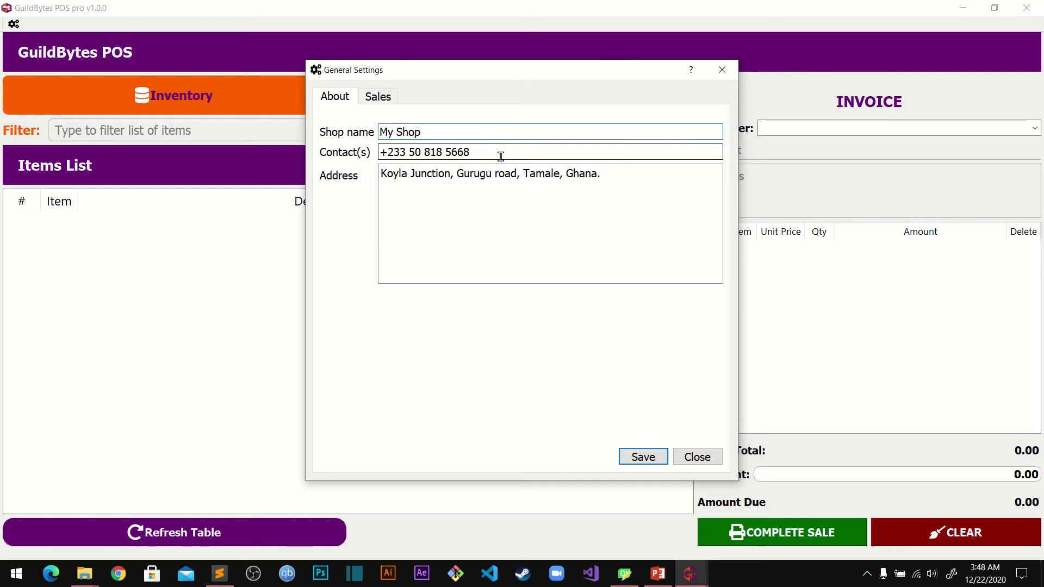
- Replace the shop's contact number and address in the general settings and save them
drag(472, 153, 355, 156)
text(012)
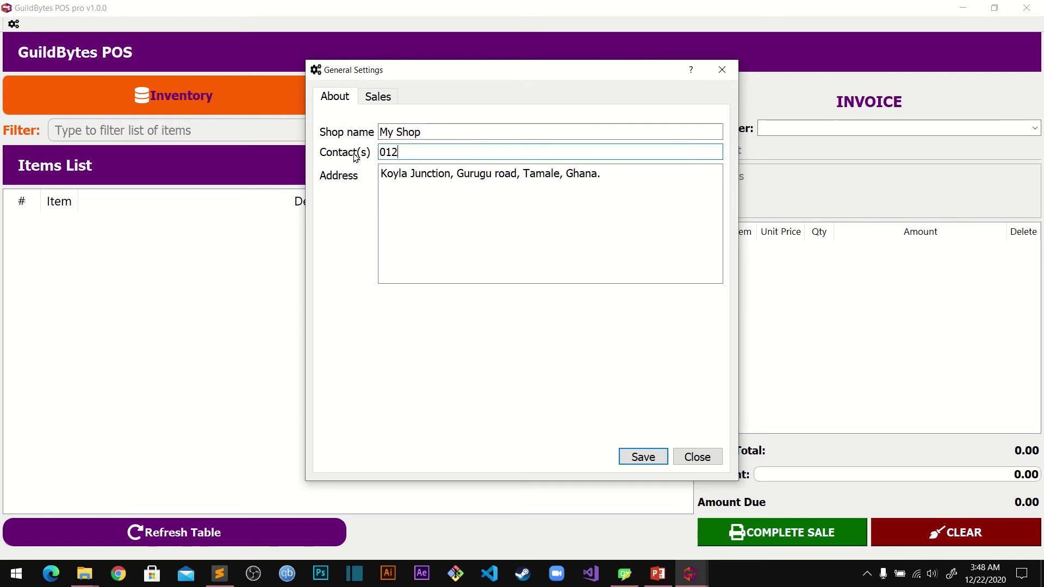
text(3456789)
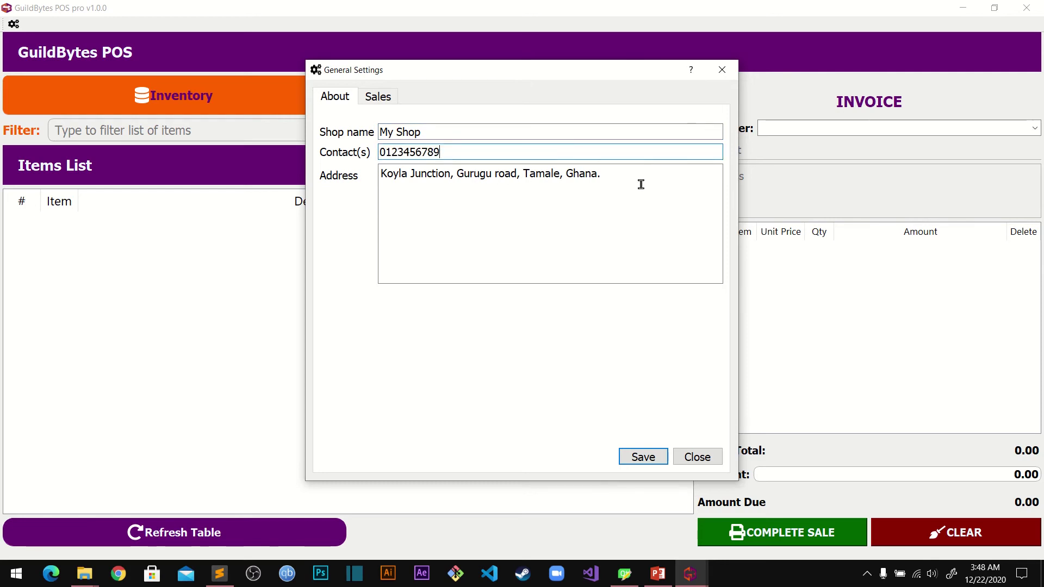
drag(641, 186, 315, 180)
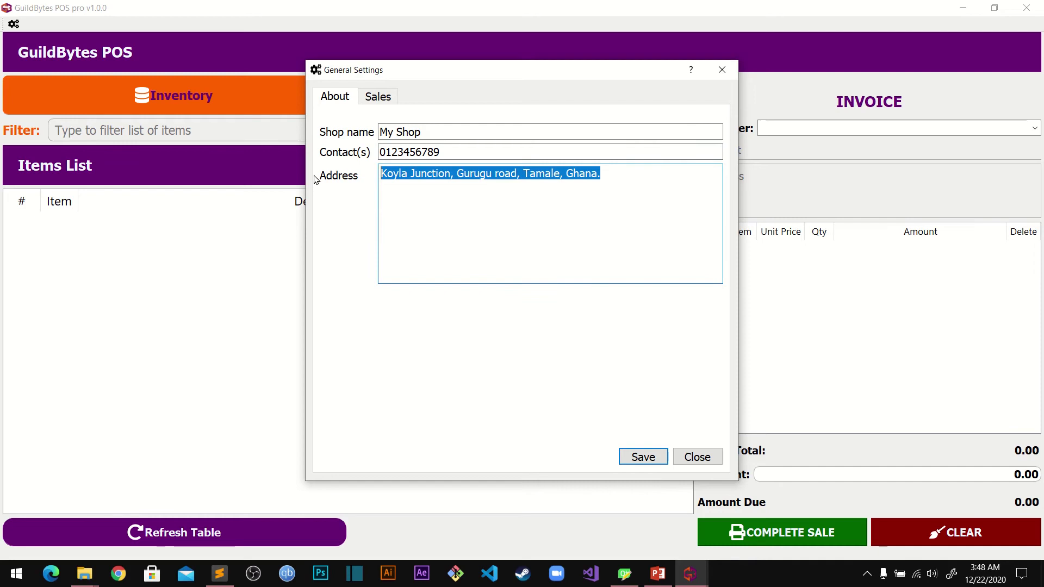
text(123 Mai)
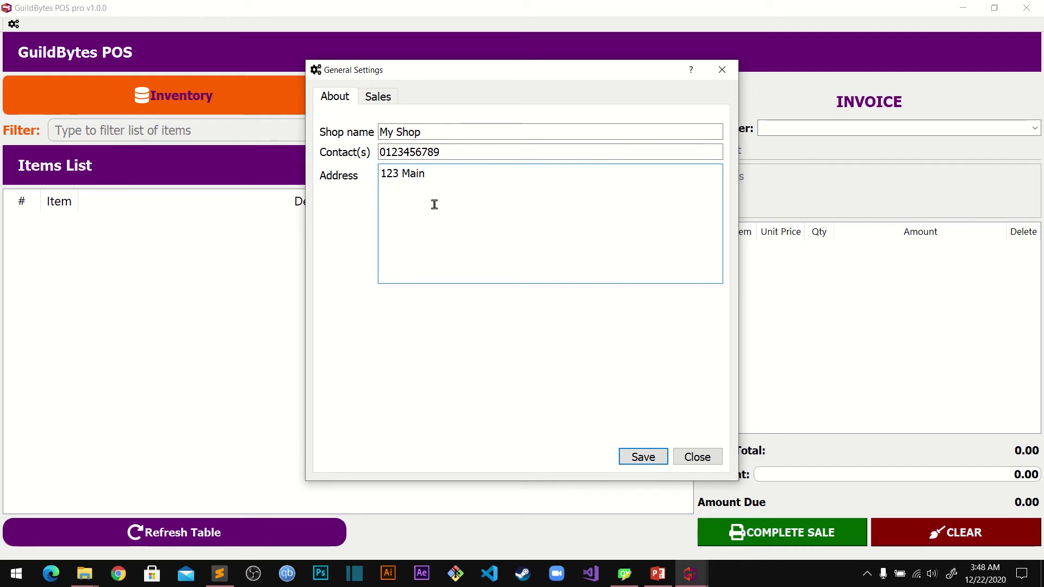
text(n)
click(640, 456)
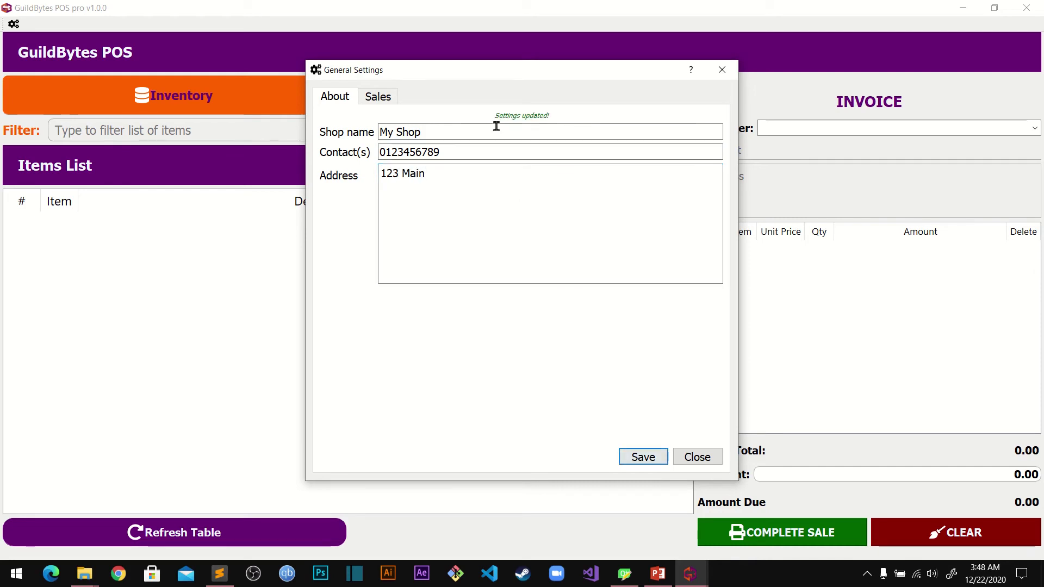
- In the sales preferences, enter the sales person's name and choose GHS as the currency
click(382, 103)
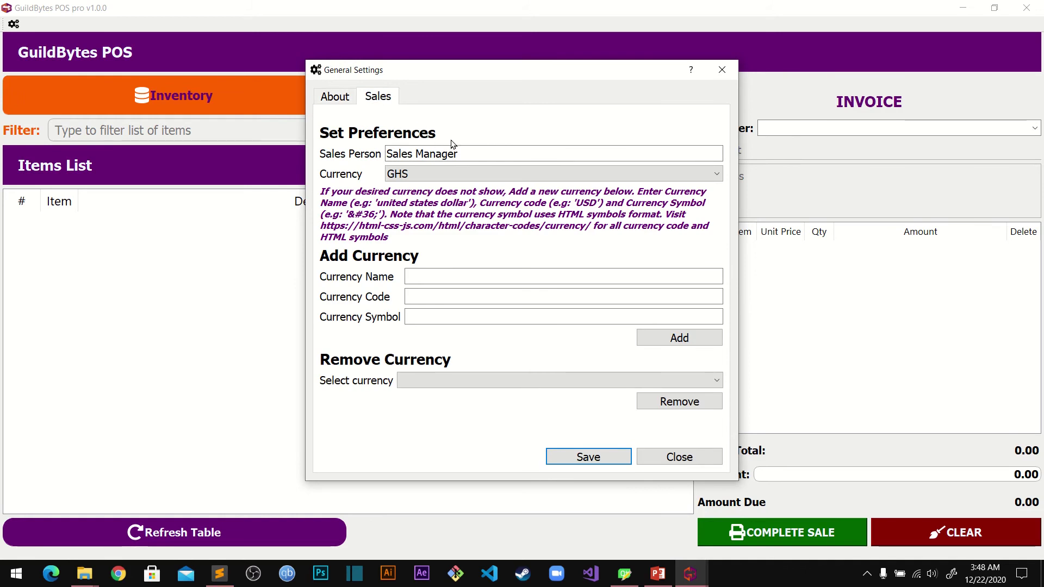
drag(489, 155, 373, 154)
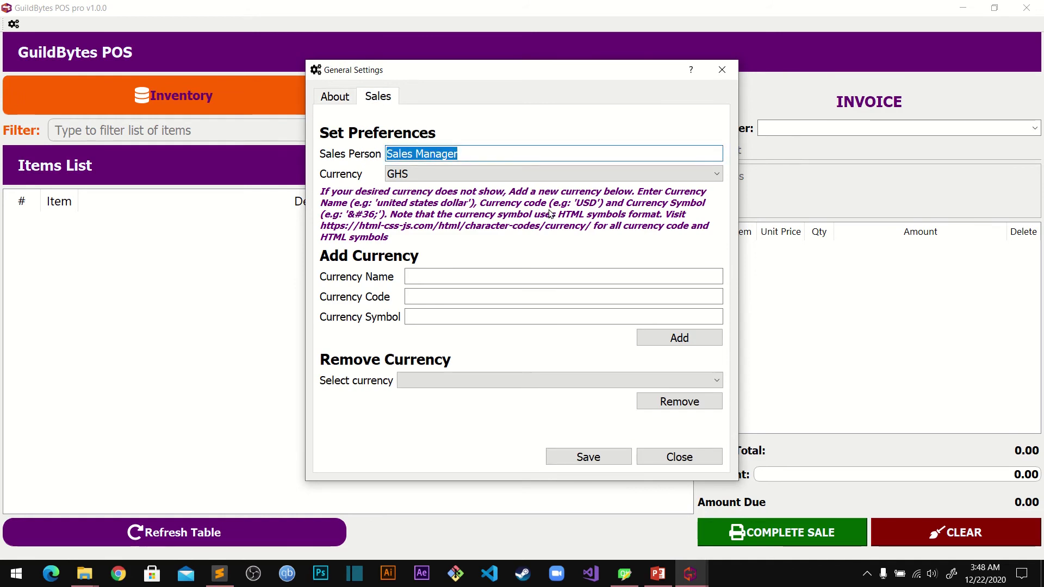
text(Jo)
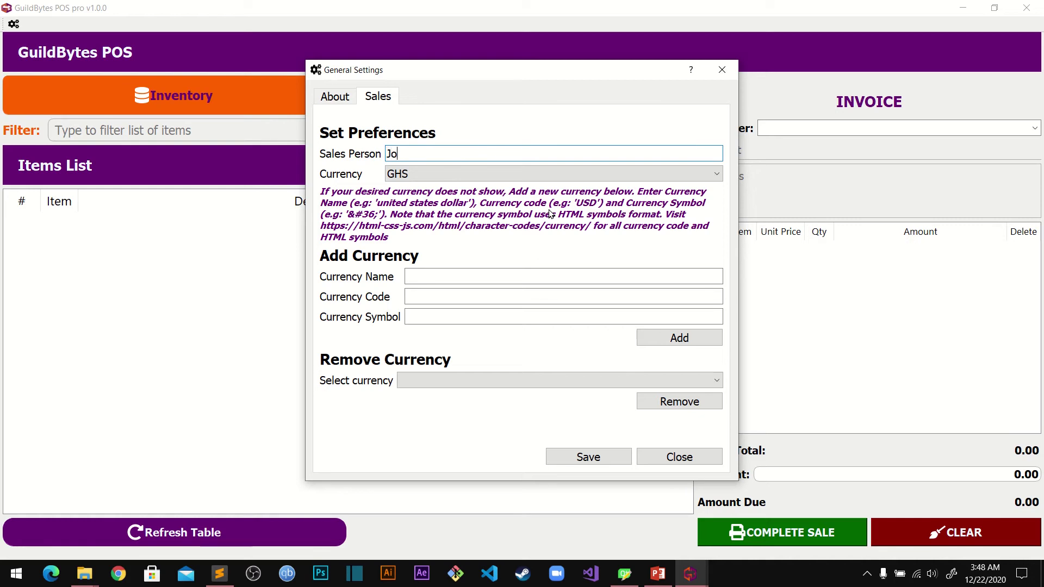
text(hn Doe)
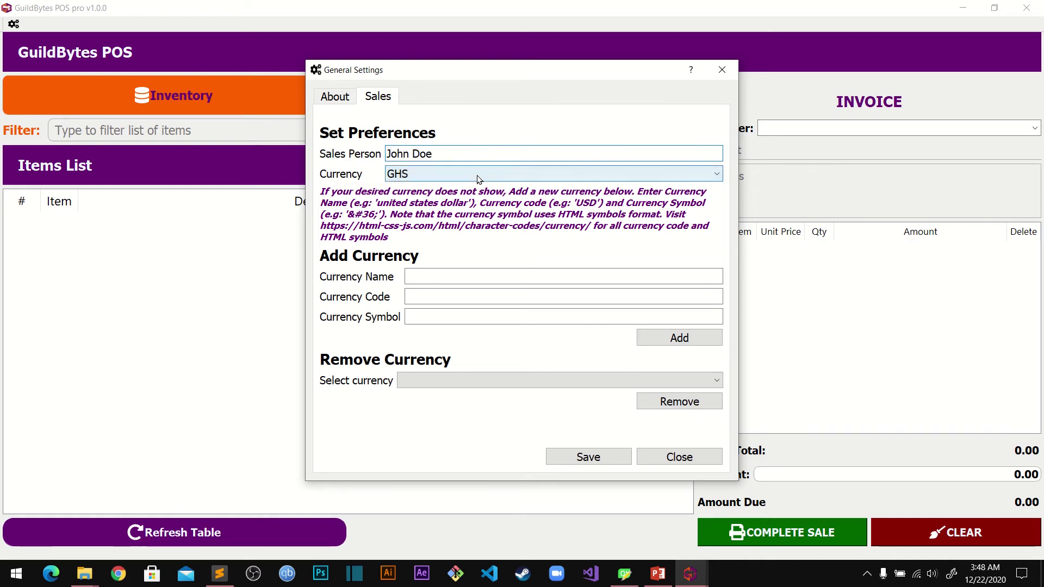
click(478, 179)
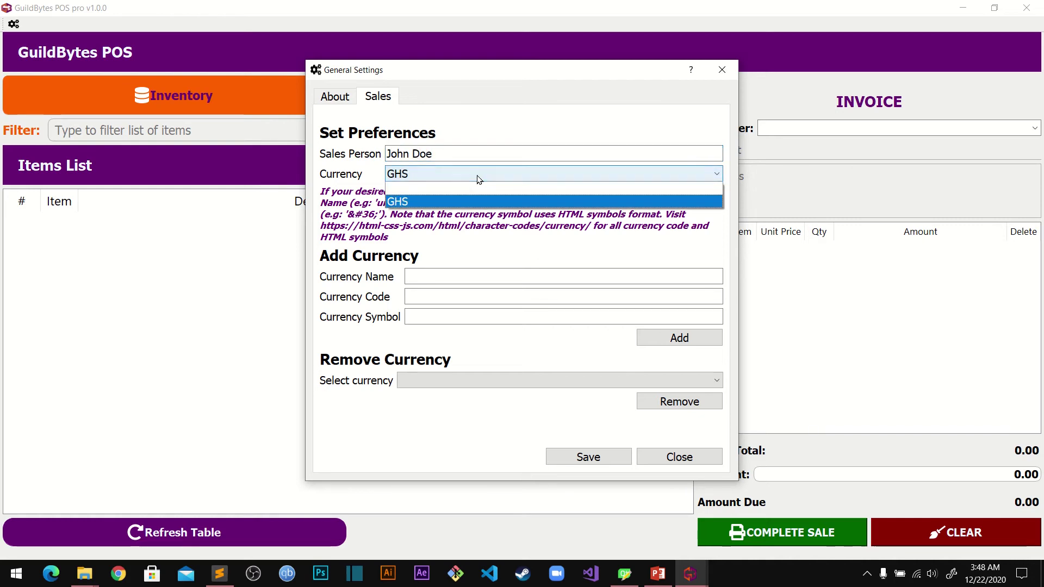
click(454, 204)
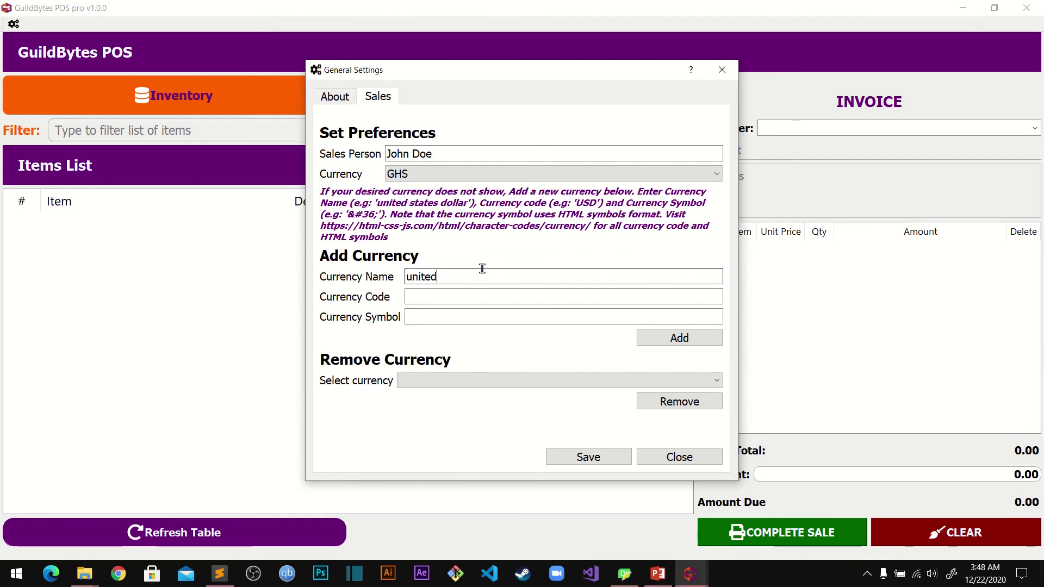
- Add a currency named united states dollar with code USD and symbol &#36;
text(states dollar)
click(493, 297)
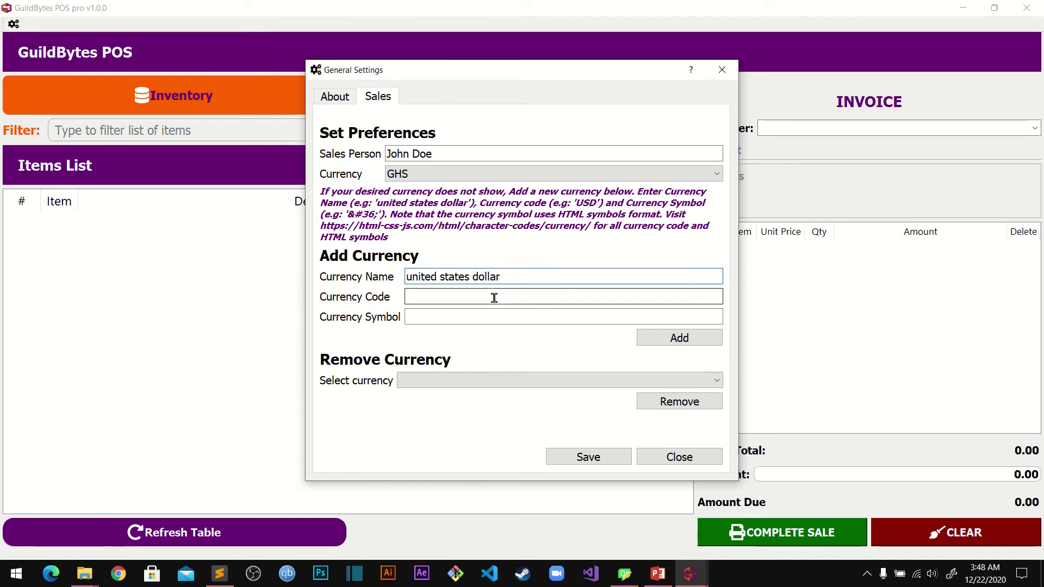
click(499, 300)
text(USD)
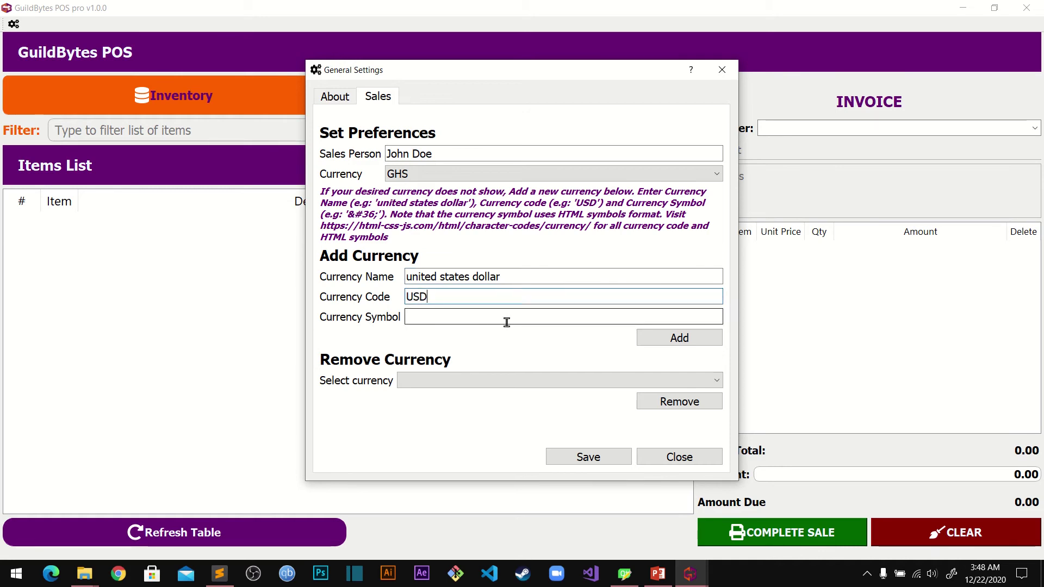
click(506, 321)
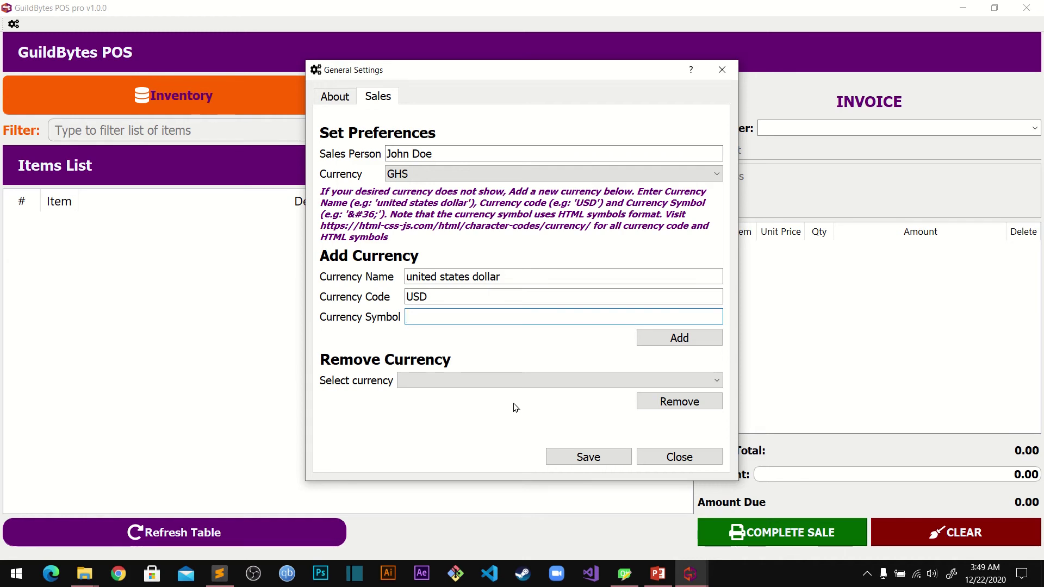
text(&#)
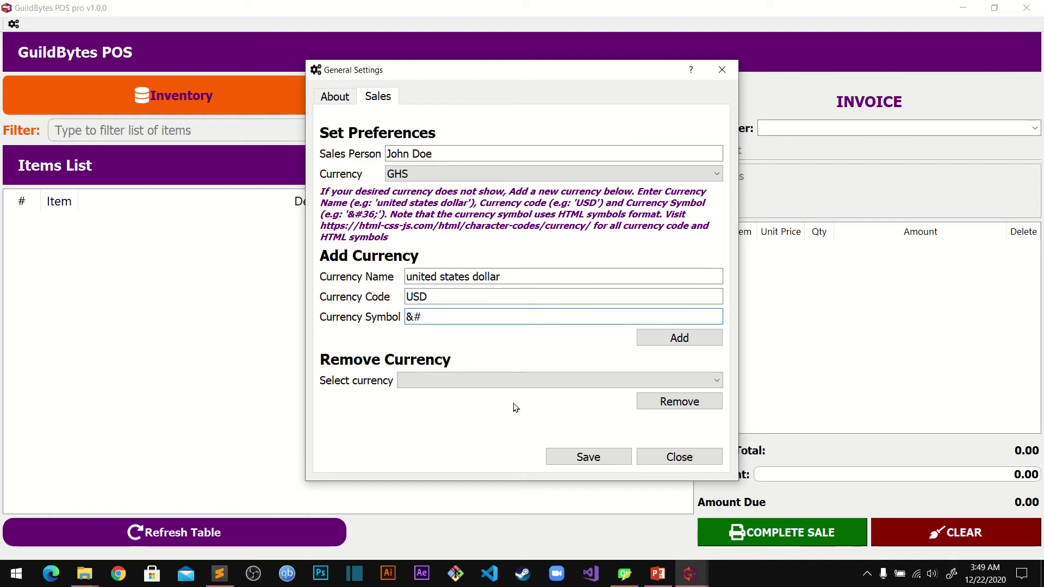
text(36)
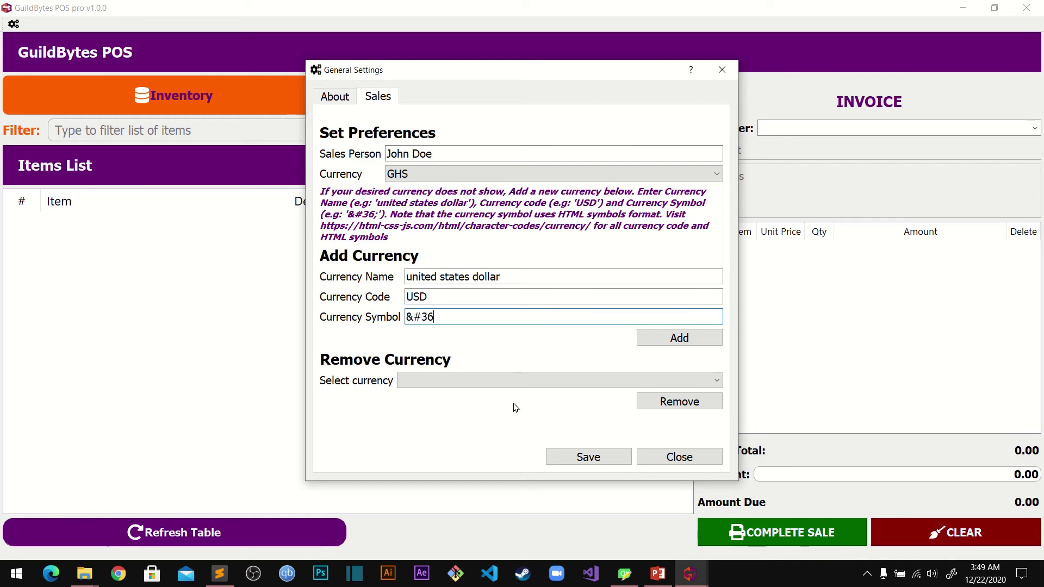
text(;)
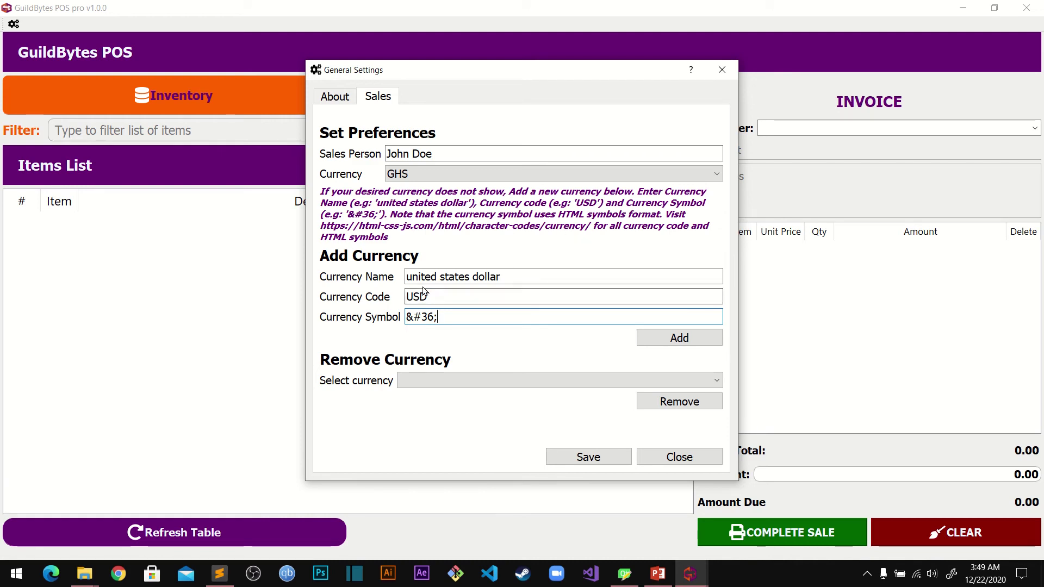
click(530, 298)
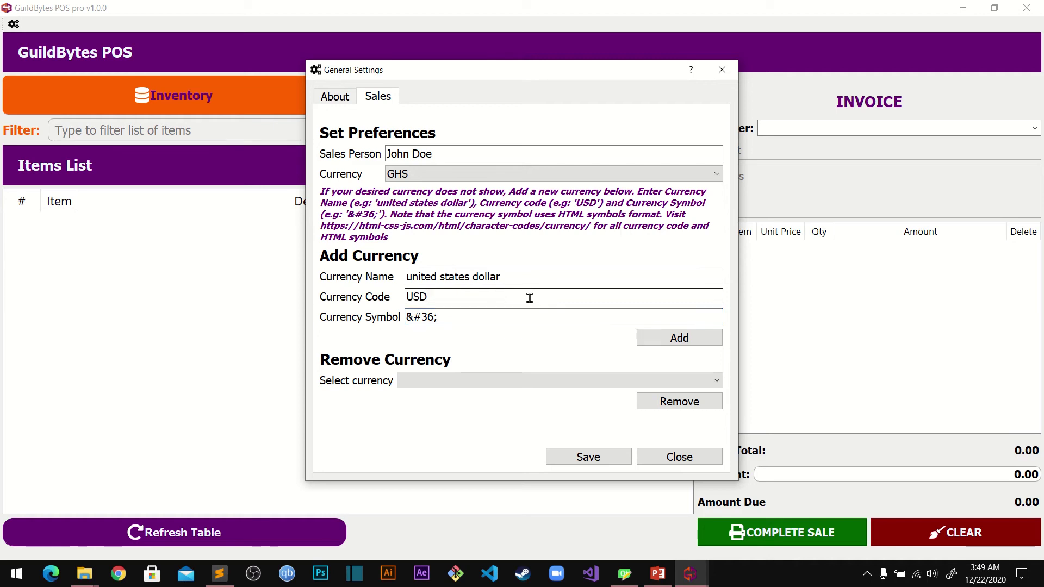
click(655, 343)
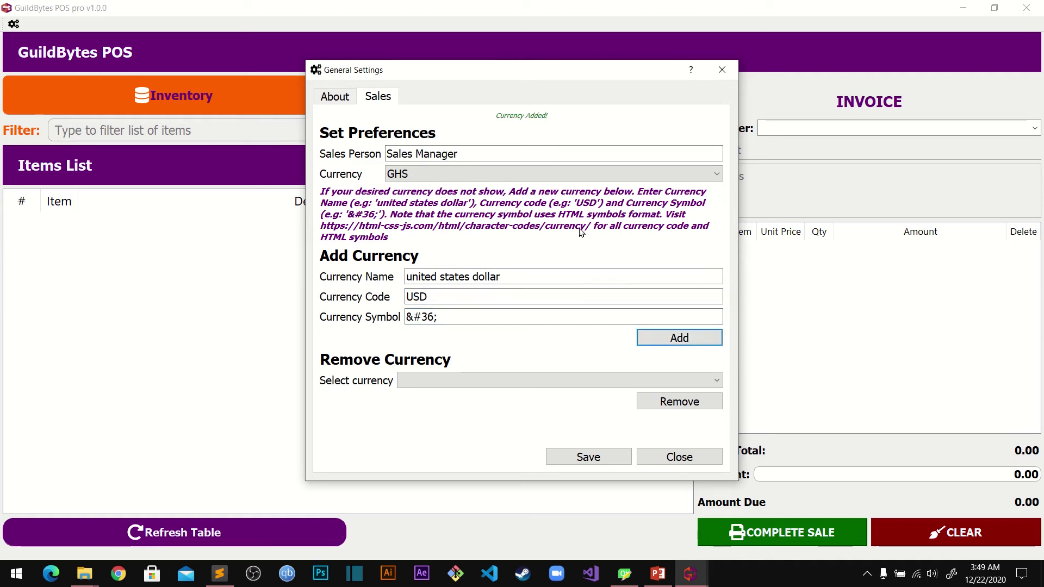
- Choose USD as the sales currency and remove GHS from the available currencies
click(482, 174)
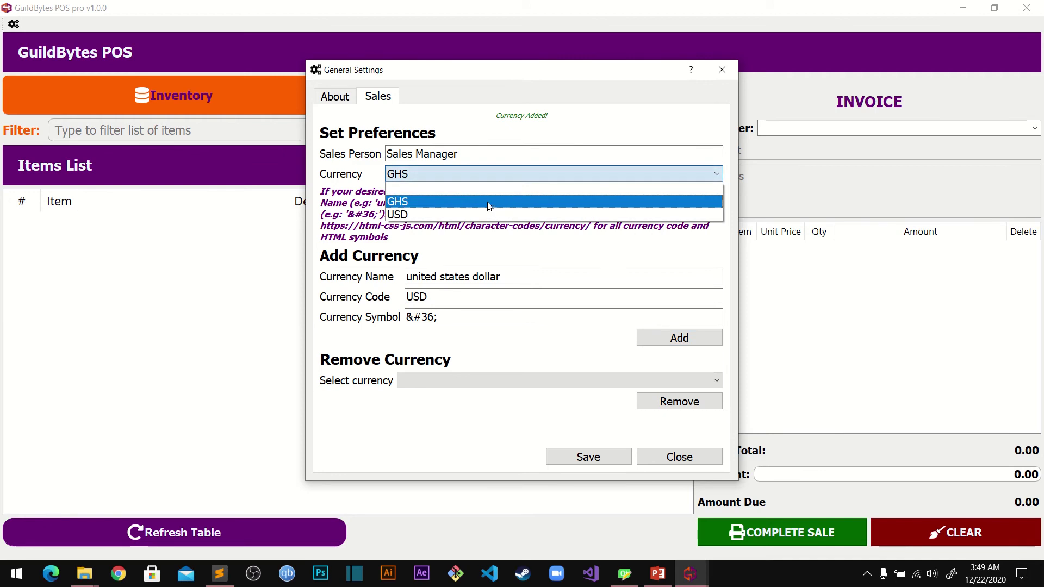
click(477, 214)
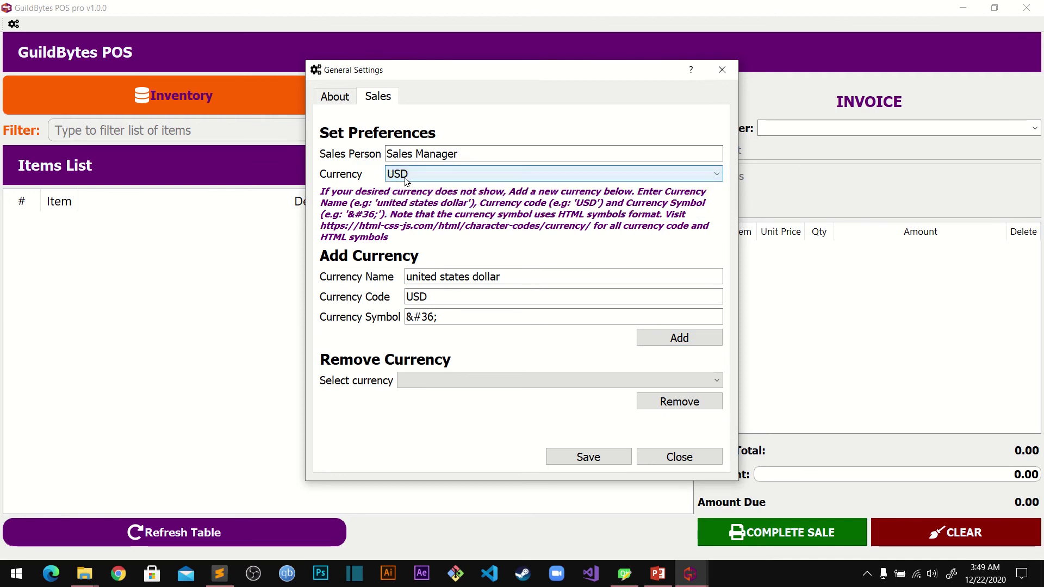
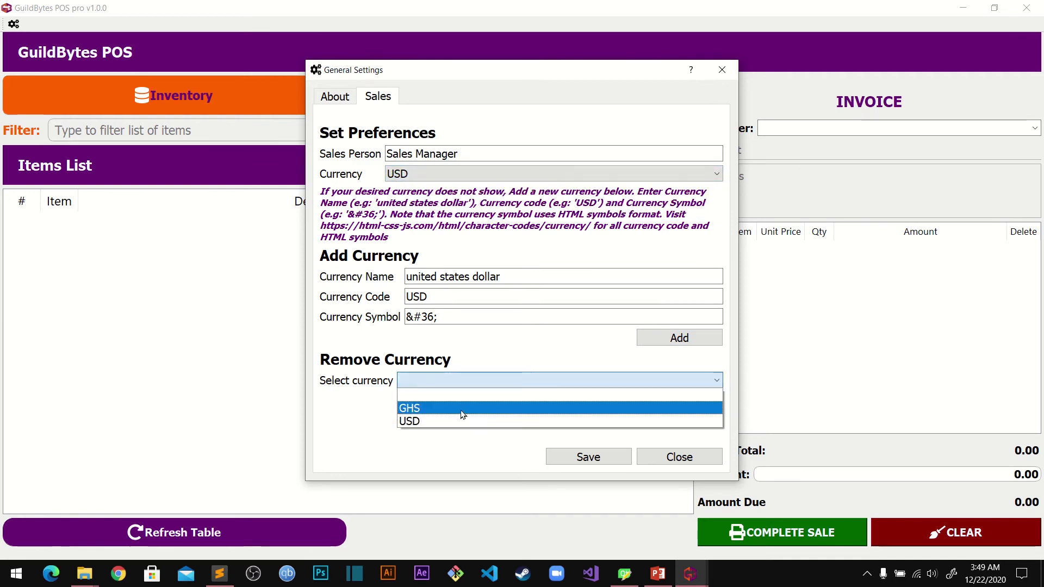
click(455, 408)
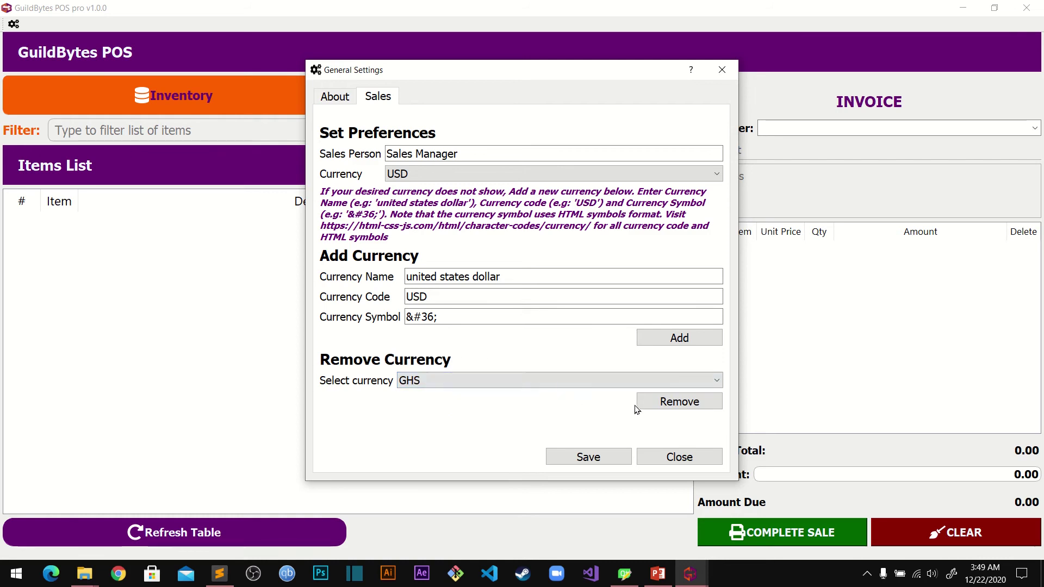
click(671, 405)
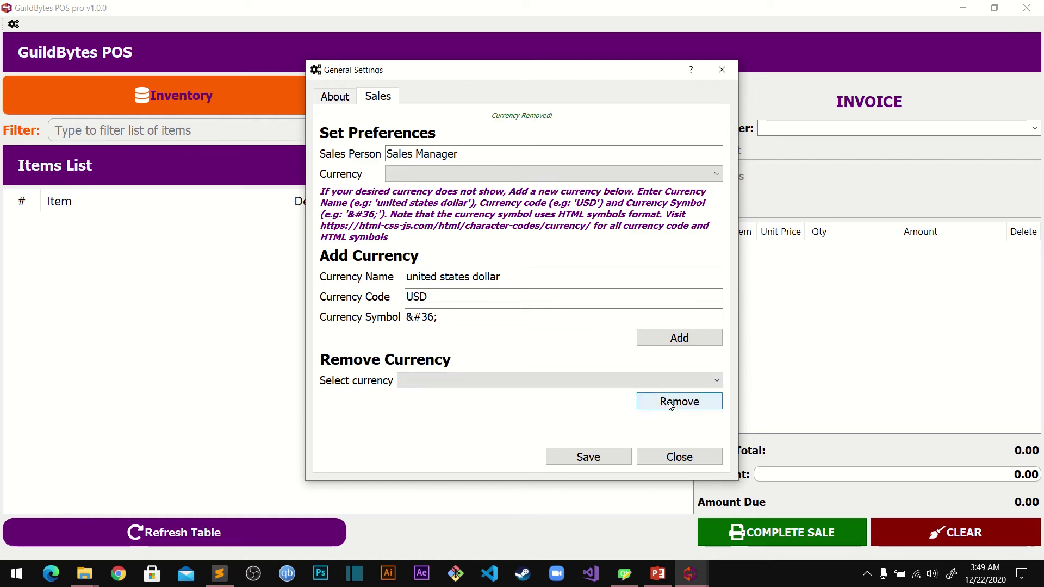
- Select USD again as the sales currency, save the preferences and close the settings
click(508, 182)
click(436, 204)
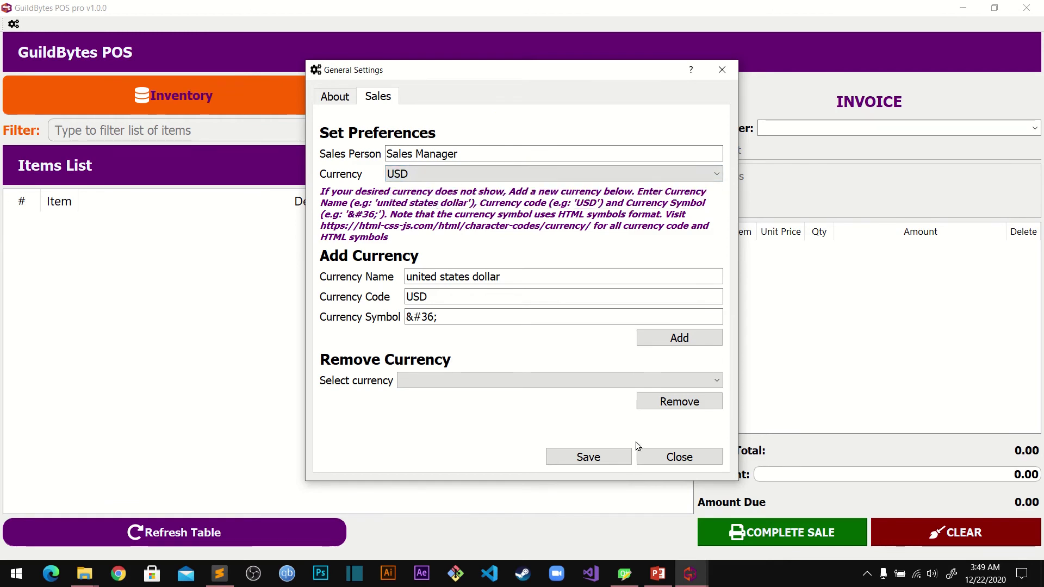
click(583, 459)
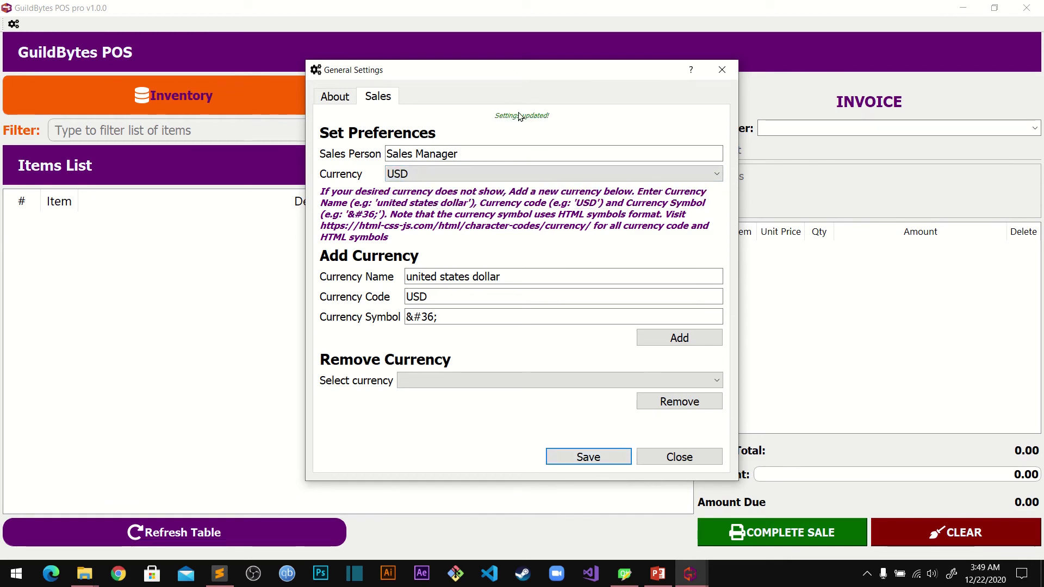
click(690, 463)
- Open the inventory and start a new item named Item 1 with the description "some description"
click(156, 101)
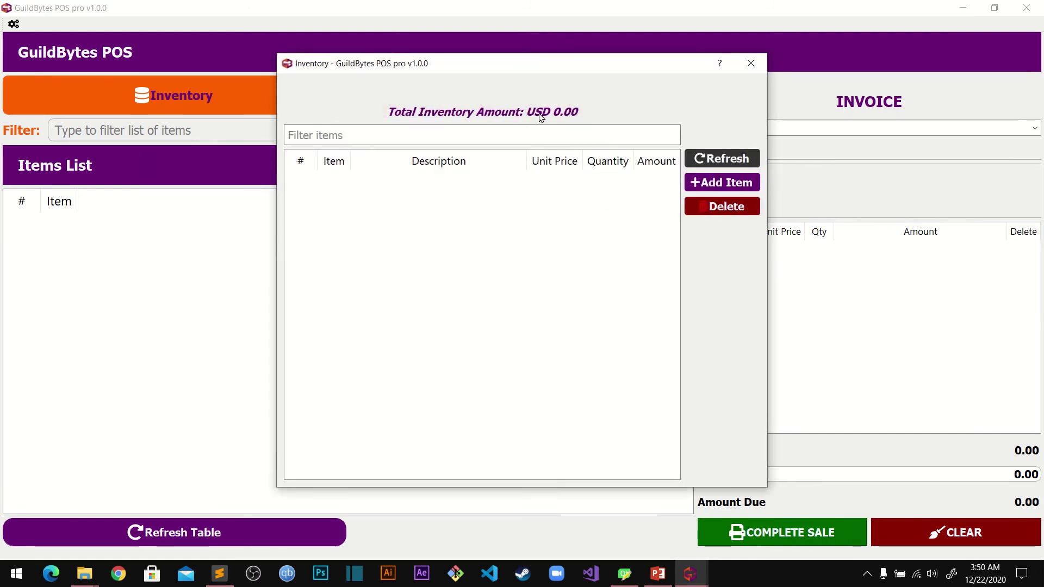
click(725, 182)
click(586, 224)
text(I)
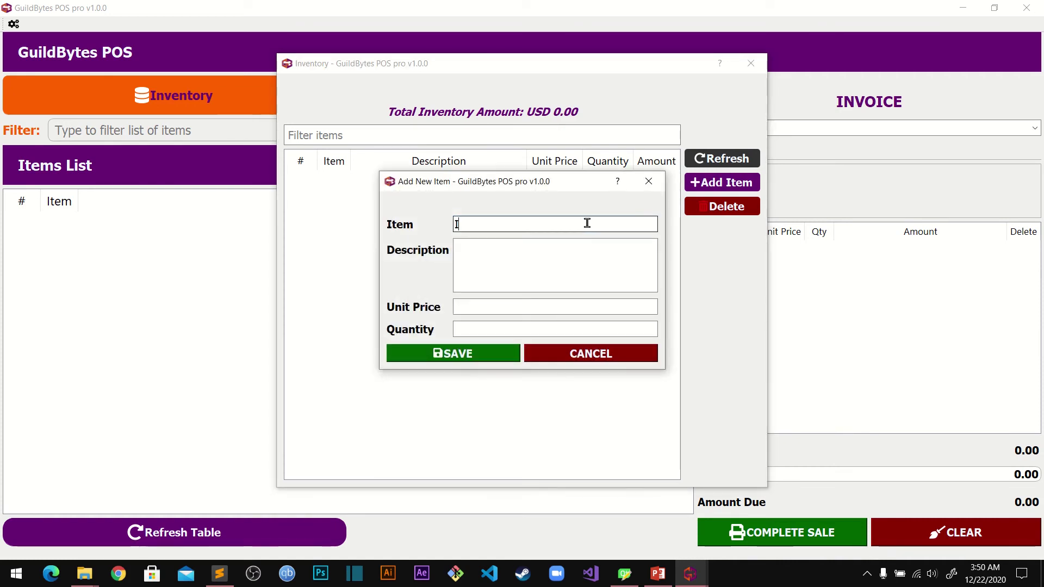
text(tem 1)
click(579, 262)
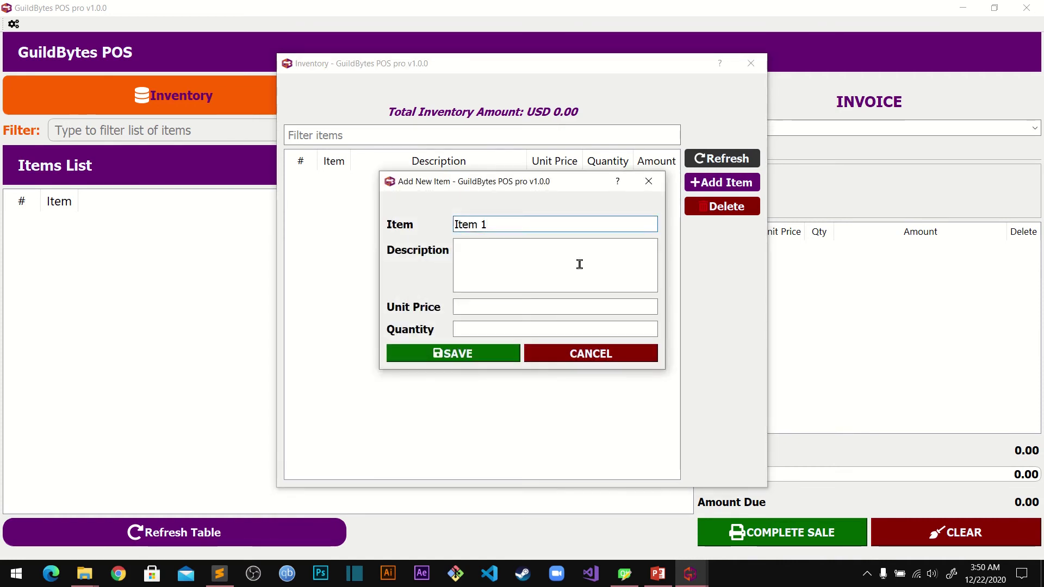
text(some desc)
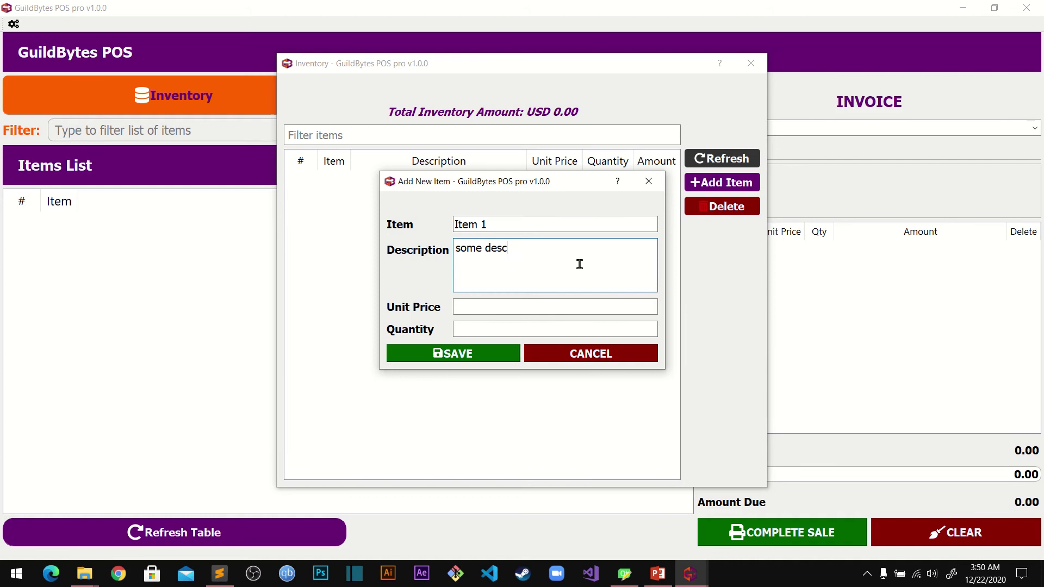
text(ription)
- Give Item 1 a unit price of 30 and a quantity of 500, and save it
click(576, 308)
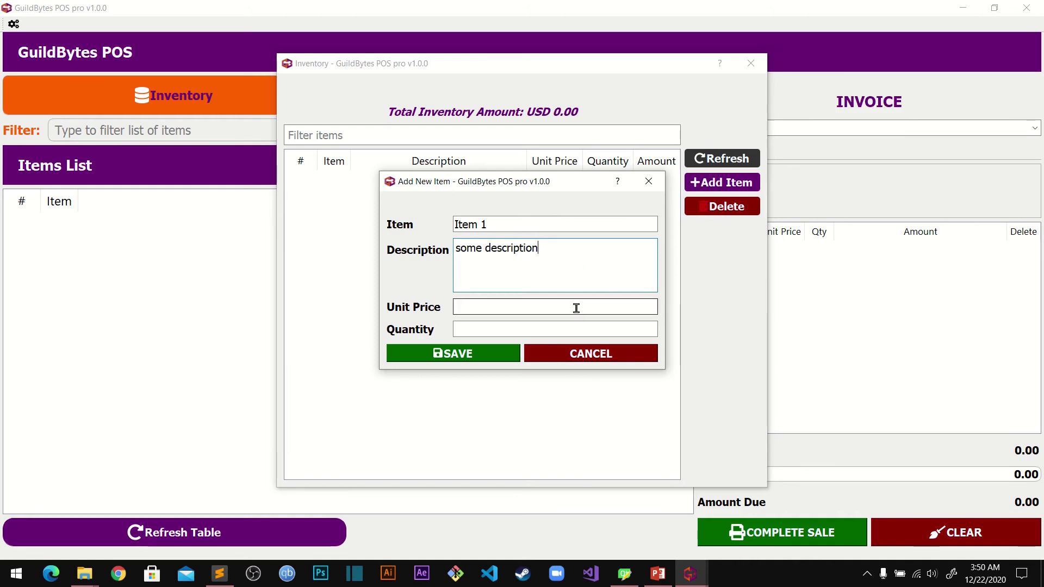
text(30)
click(559, 328)
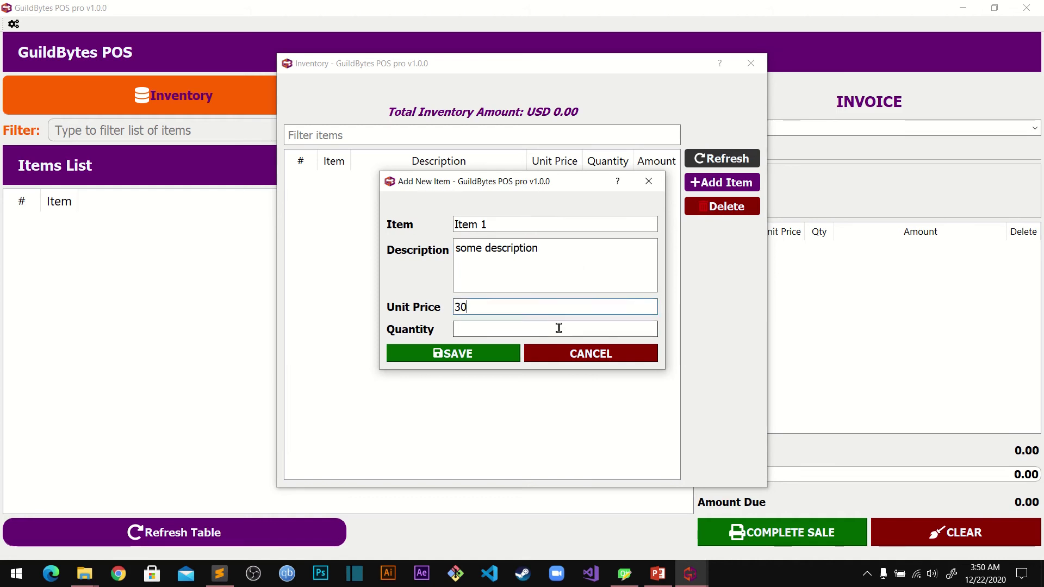
text(500)
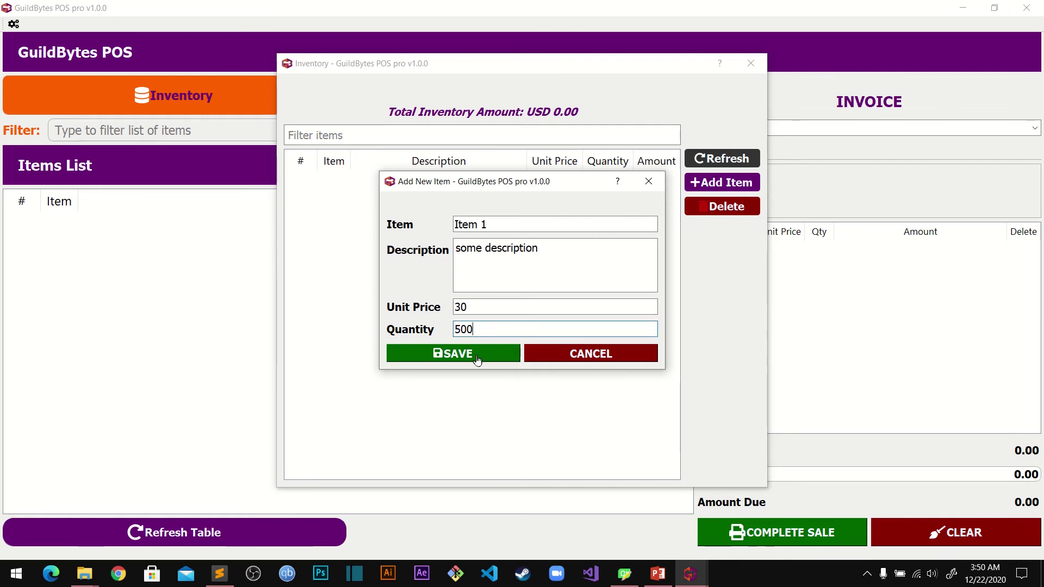
click(486, 349)
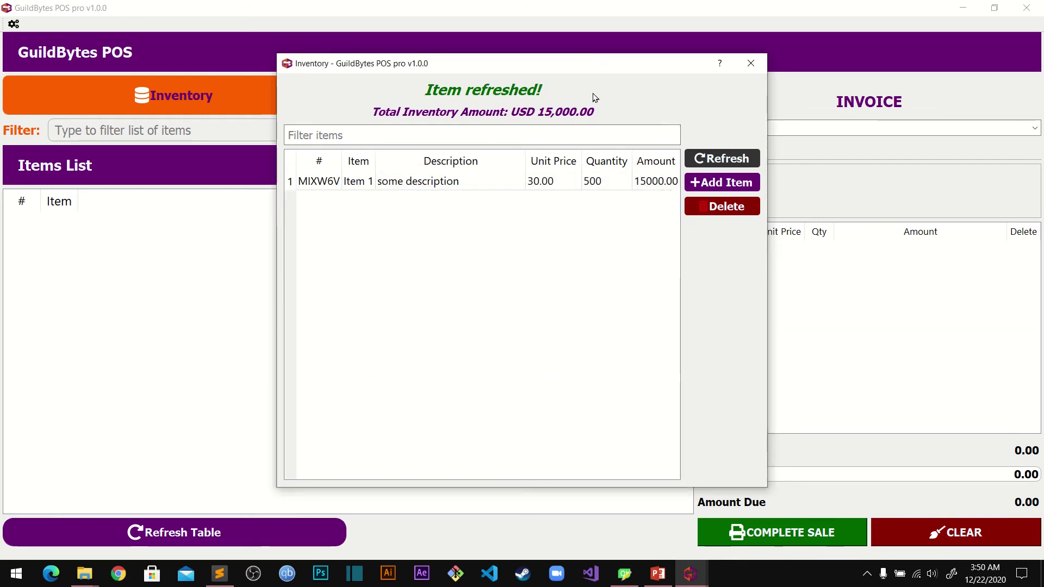
- Start a new inventory item named Item 2 and try to save it without a description, unit price or quantity
click(707, 183)
text(I)
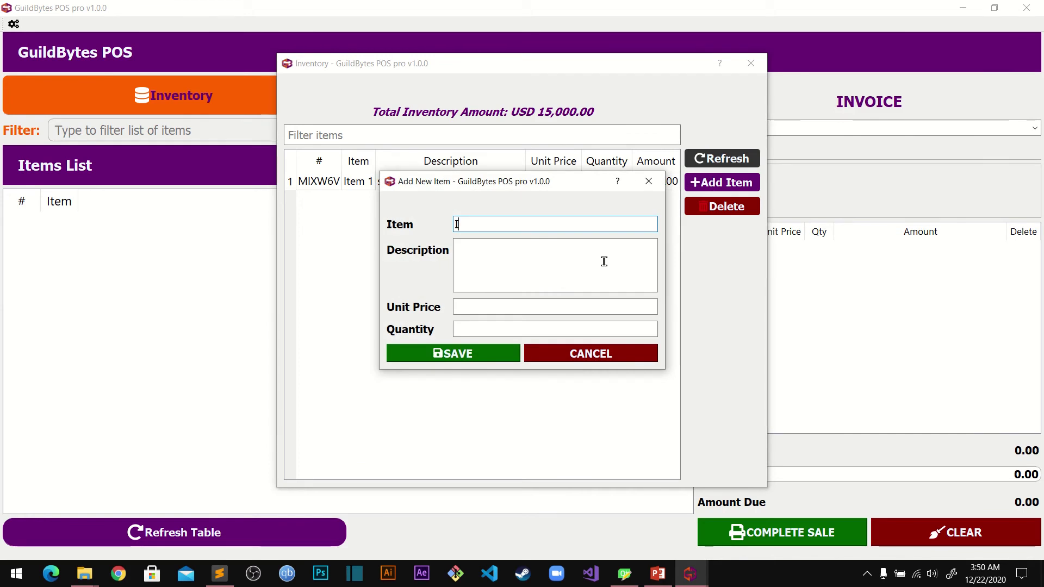
text(tem 2)
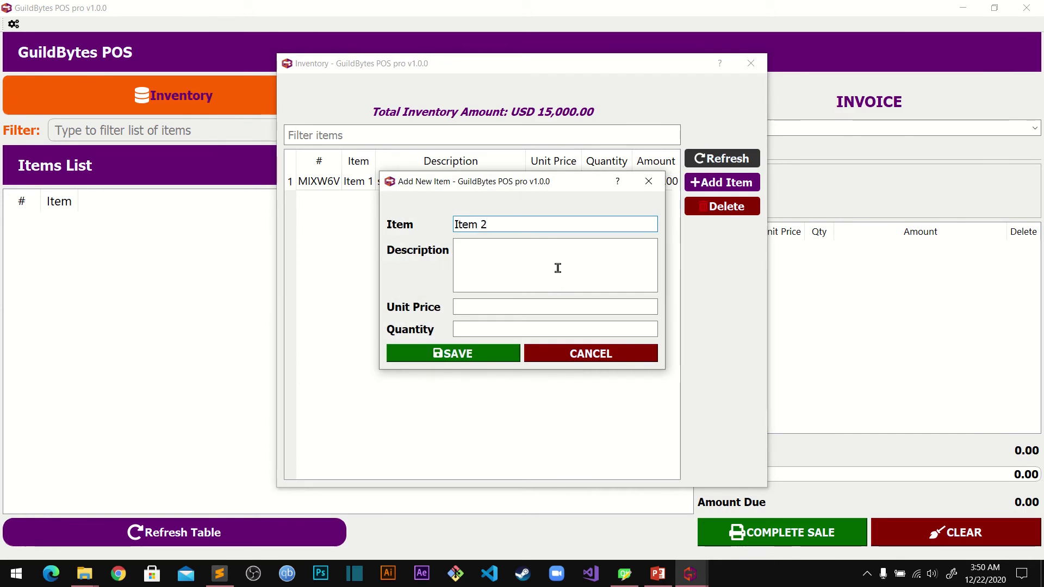
click(481, 249)
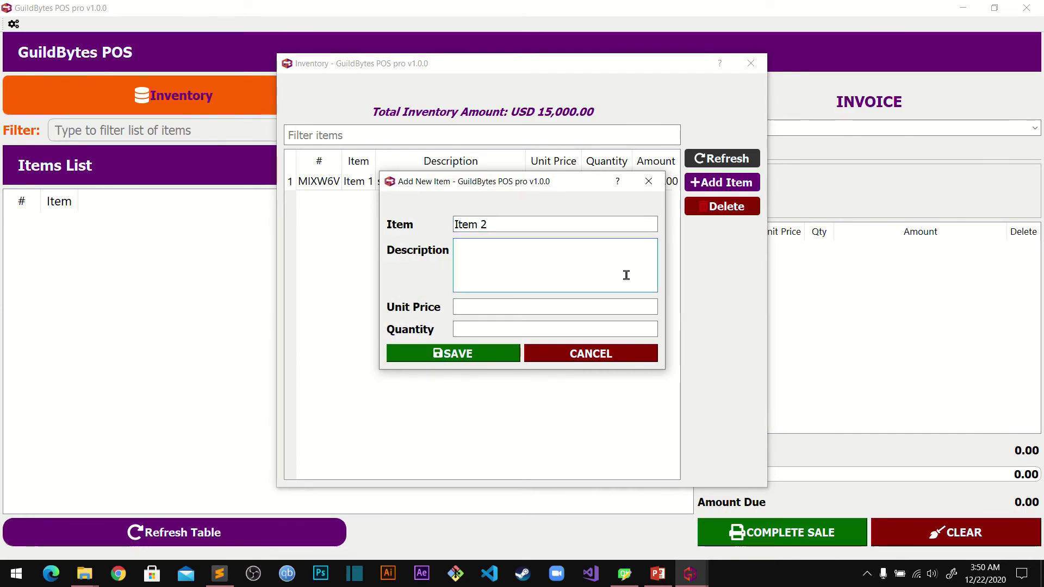
click(551, 311)
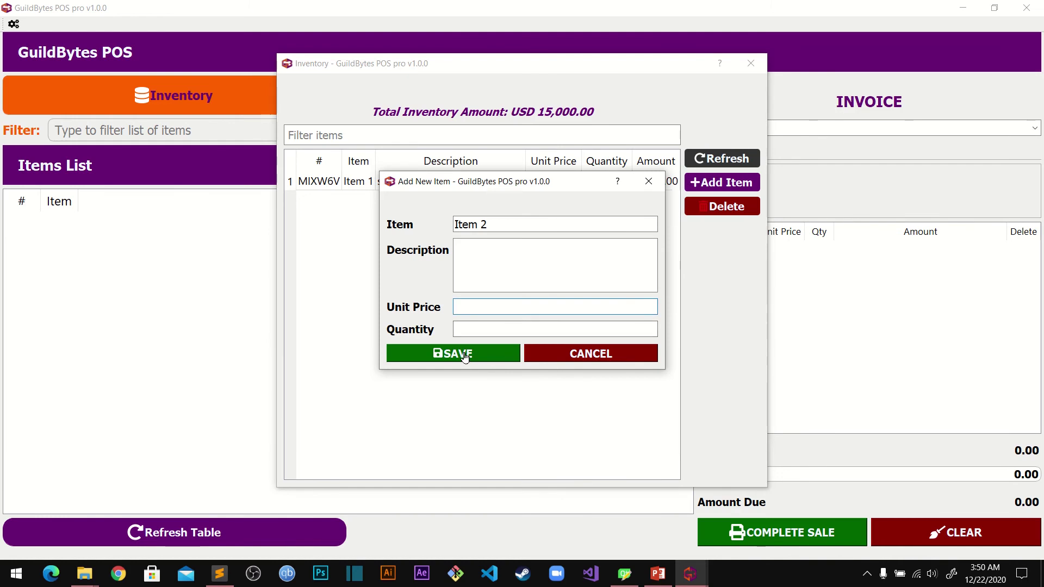
click(465, 354)
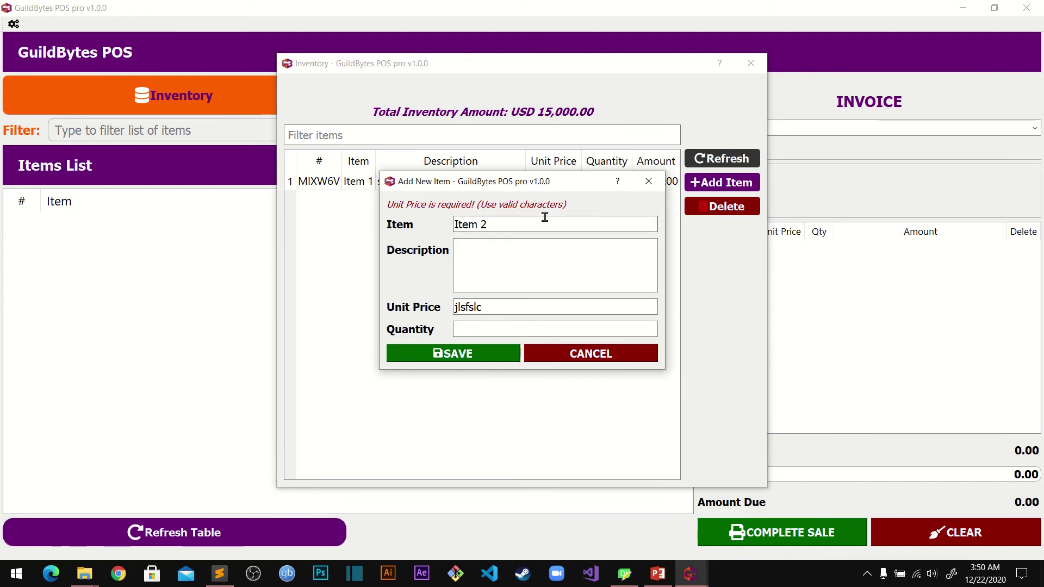
- Set Item 2's unit price to 35.00 and its quantity to 500, and save it to the inventory
drag(506, 308, 416, 302)
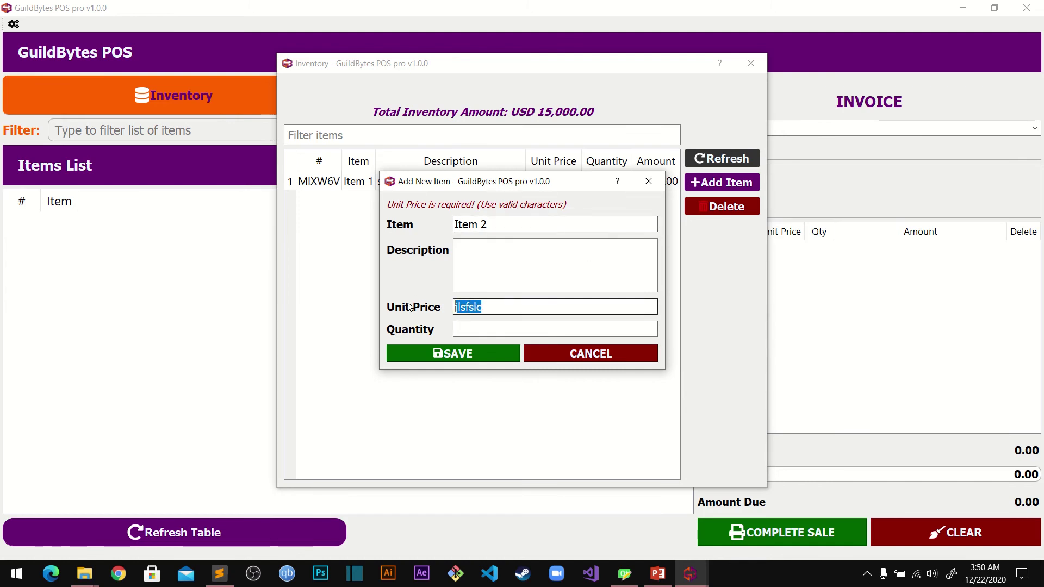
text(35.00)
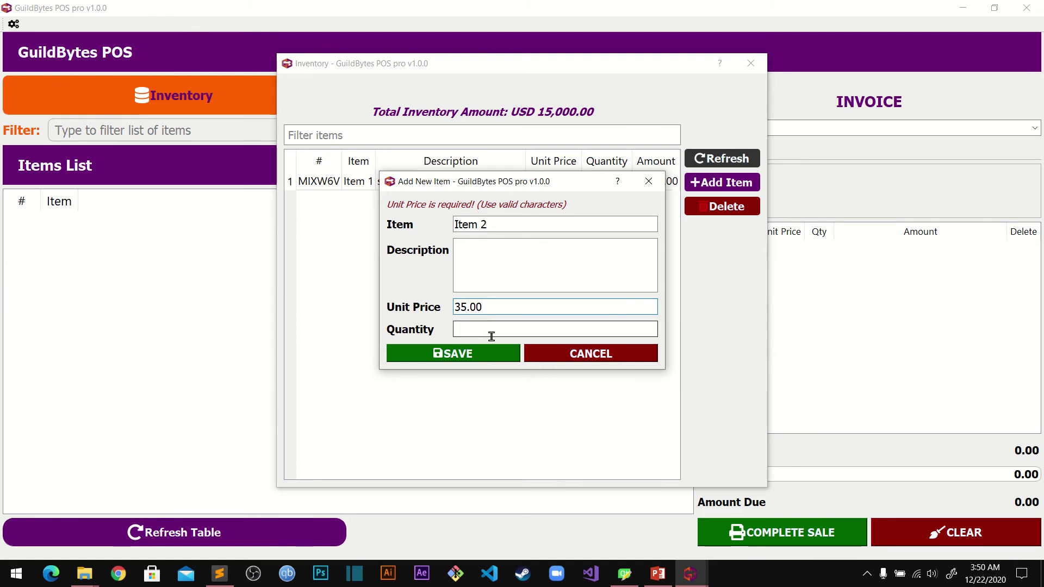
click(537, 325)
click(458, 358)
click(483, 328)
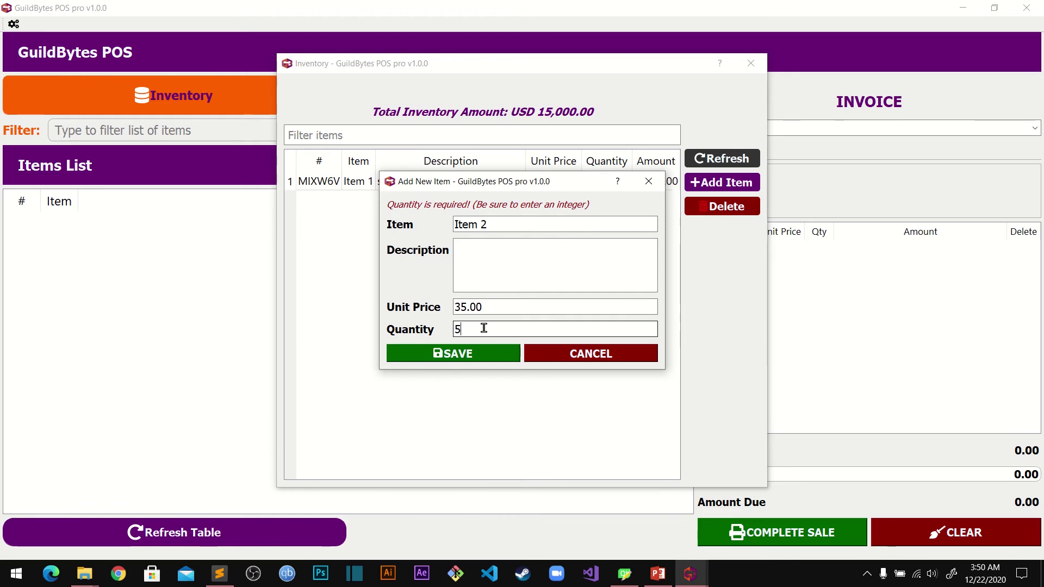
click(482, 354)
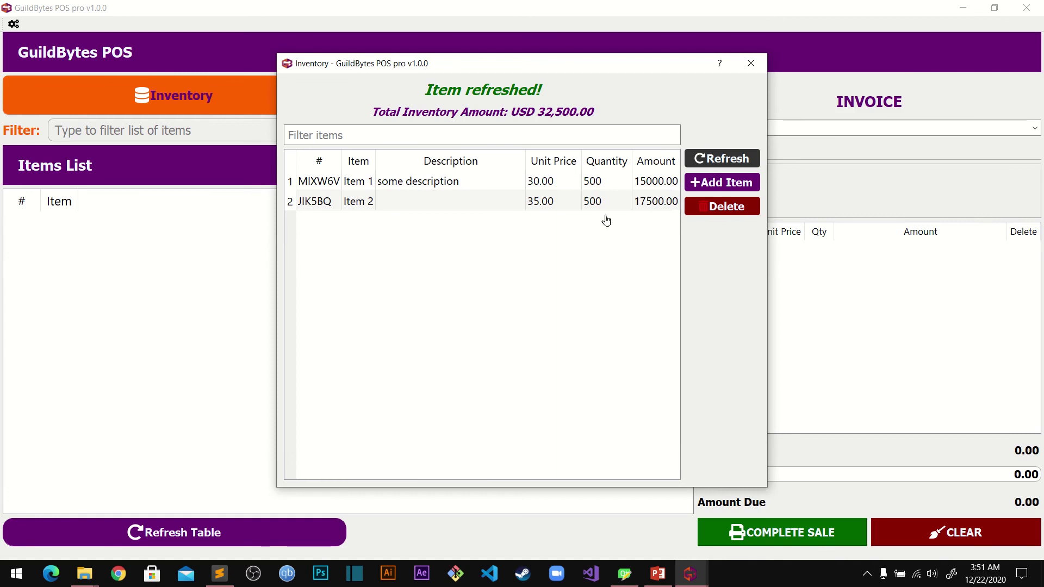
- Start a new inventory item named Item 4 with the description "to be deleted"
click(723, 183)
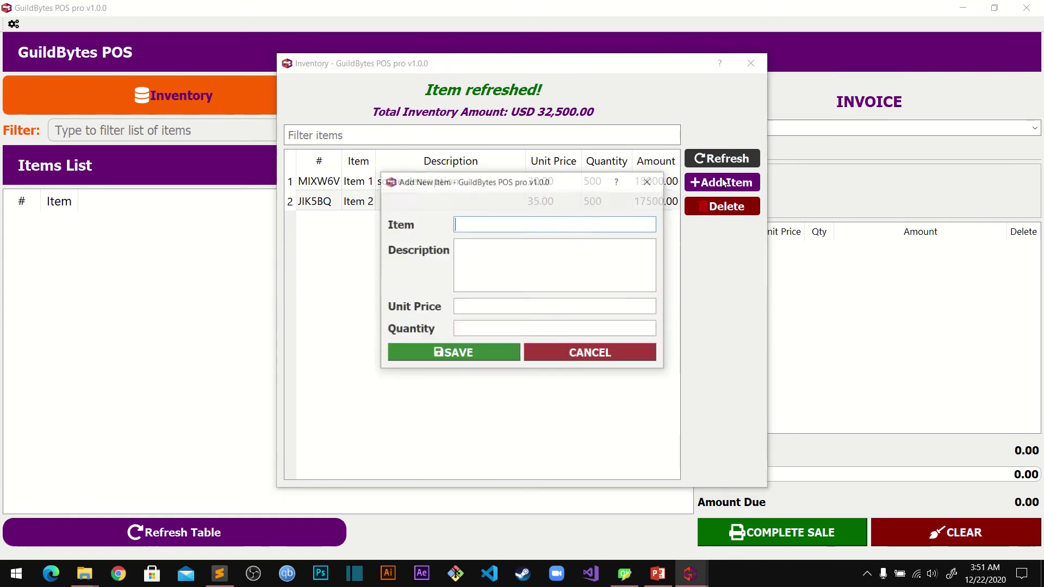
click(607, 223)
text(Item)
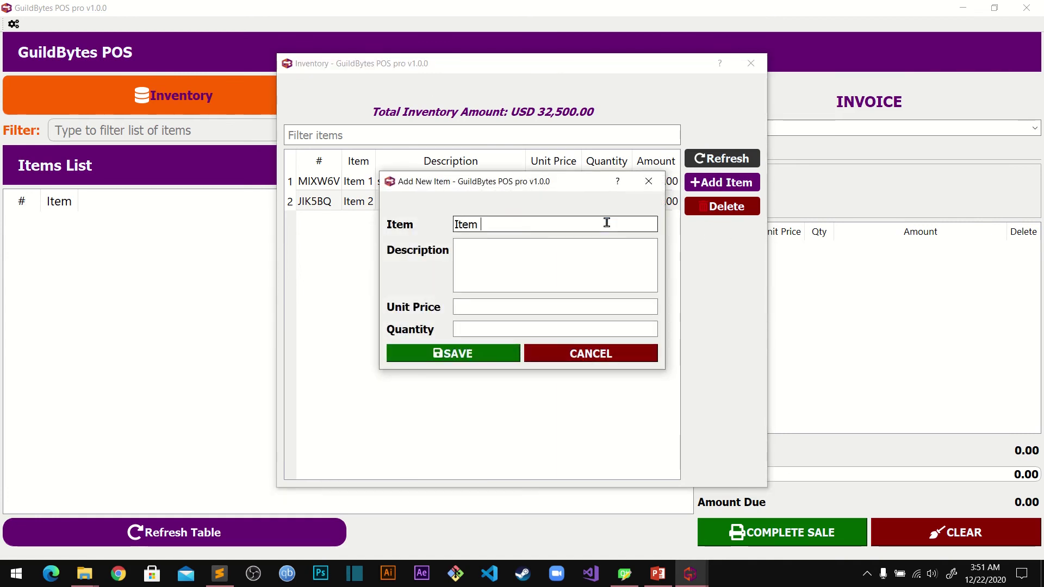
click(576, 249)
click(566, 224)
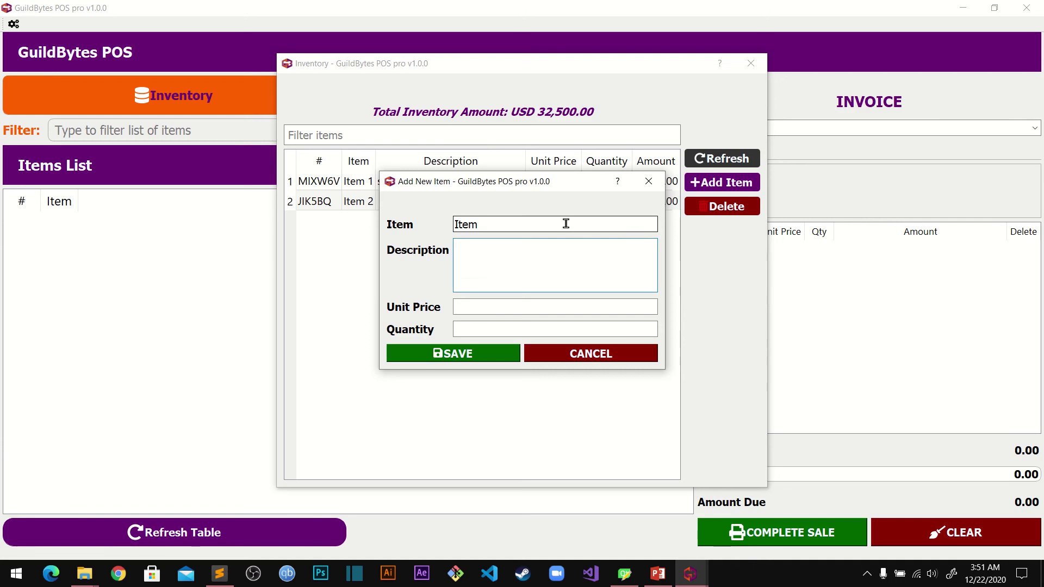
text(4)
click(572, 263)
text(to be deleted)
- Give Item 4 a unit price of 87 and a quantity of 98, and save it
click(555, 310)
text(87)
click(568, 324)
text(wew)
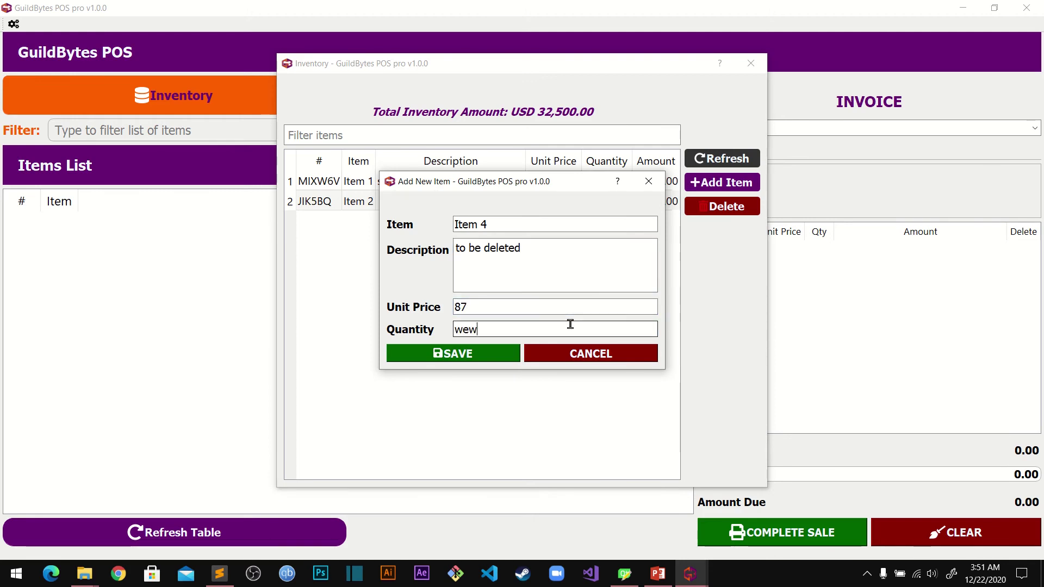
text(98)
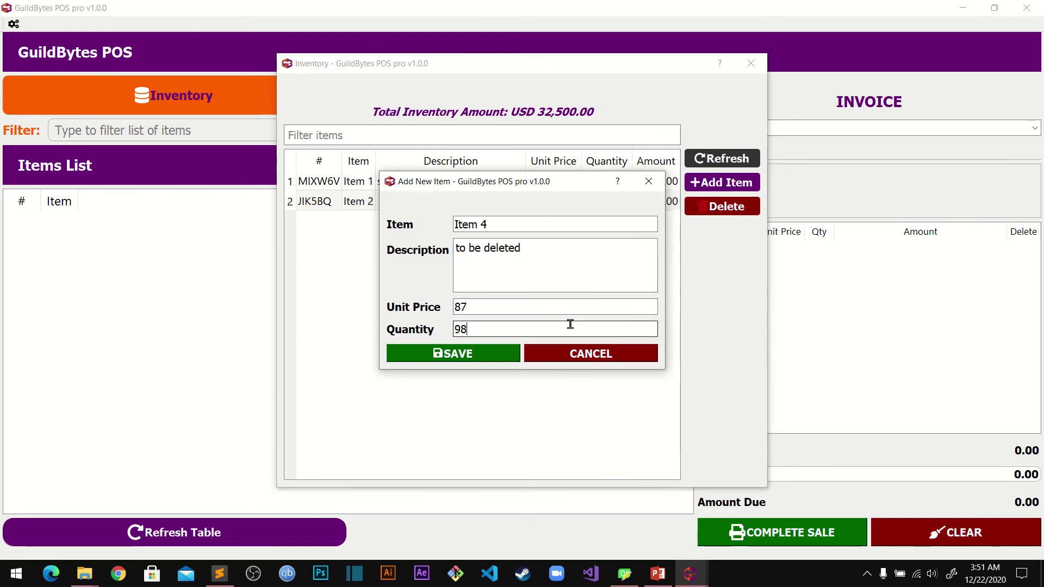
click(485, 355)
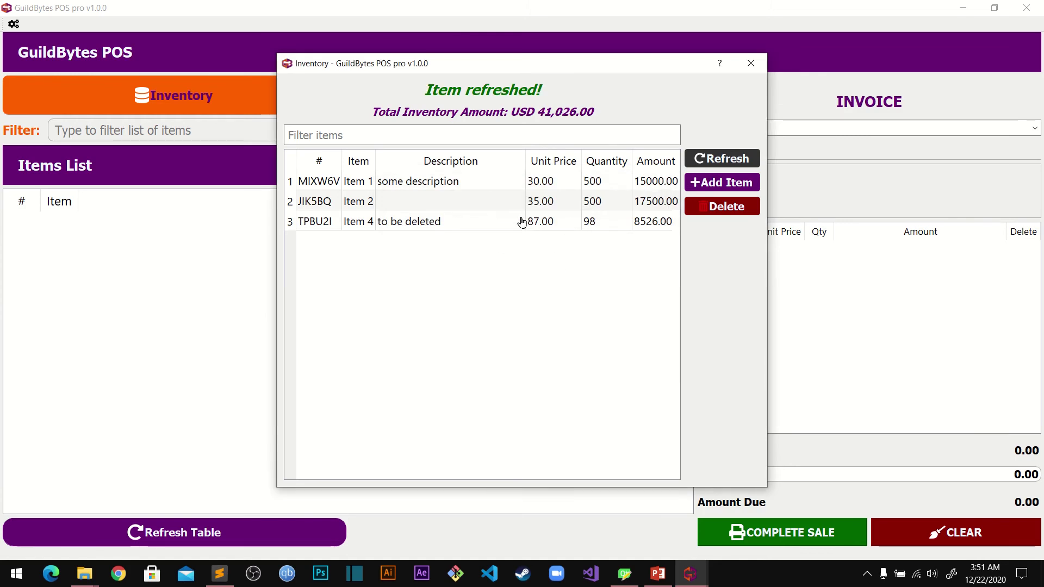
- Delete Item 4 from the inventory
click(527, 222)
click(711, 209)
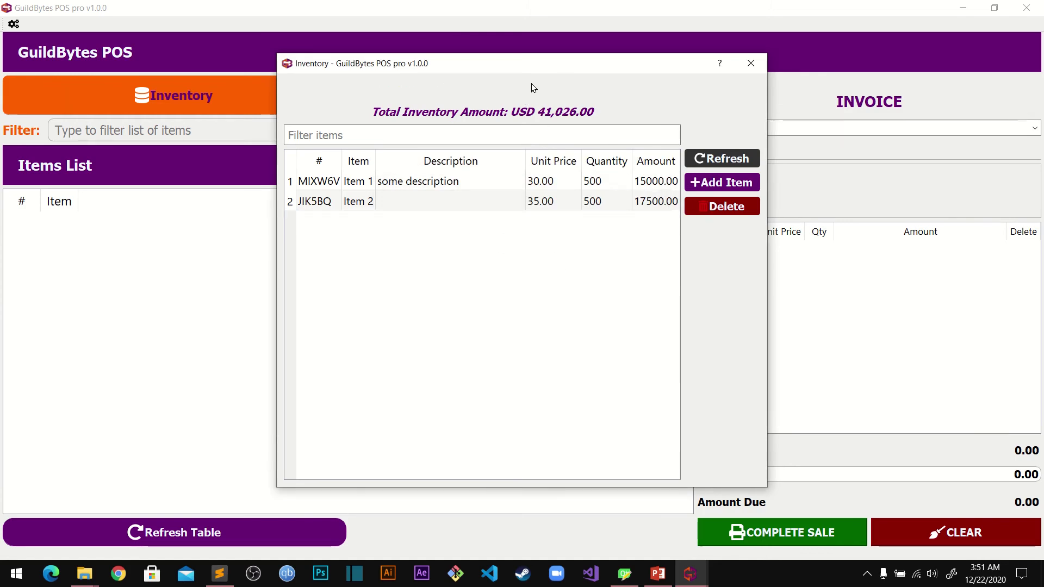
- Close the inventory and refresh the items list for sale
click(741, 62)
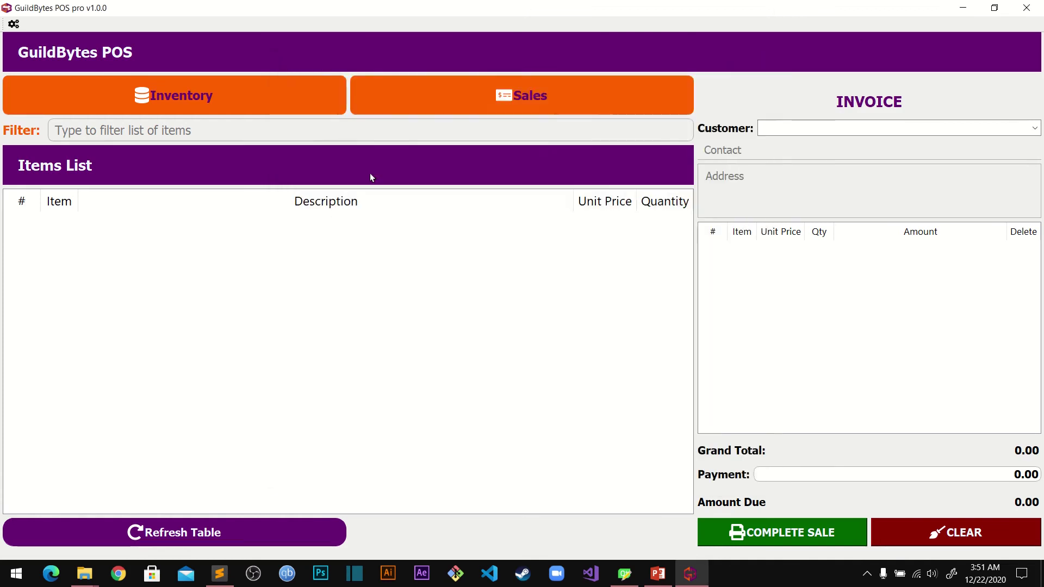
click(157, 537)
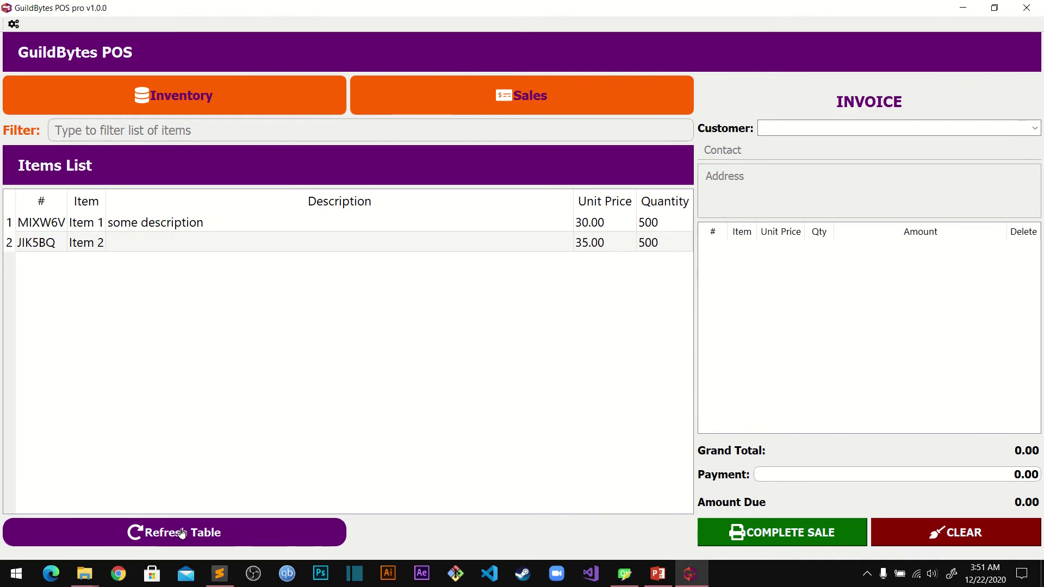
click(198, 223)
click(287, 242)
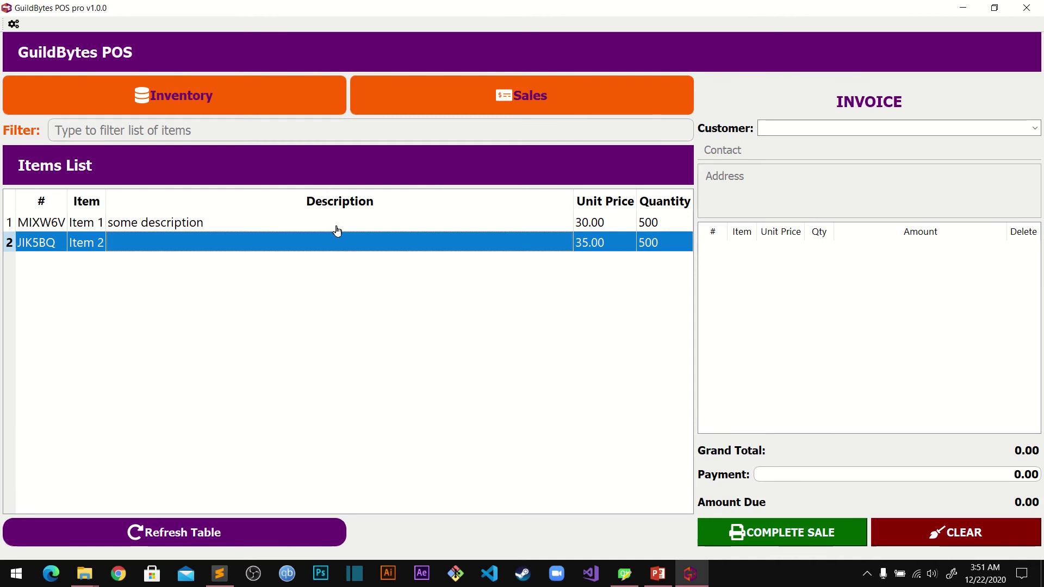
click(360, 227)
click(381, 244)
- Add Item 1 to the invoice and try to add the same item a second time
double_click(265, 224)
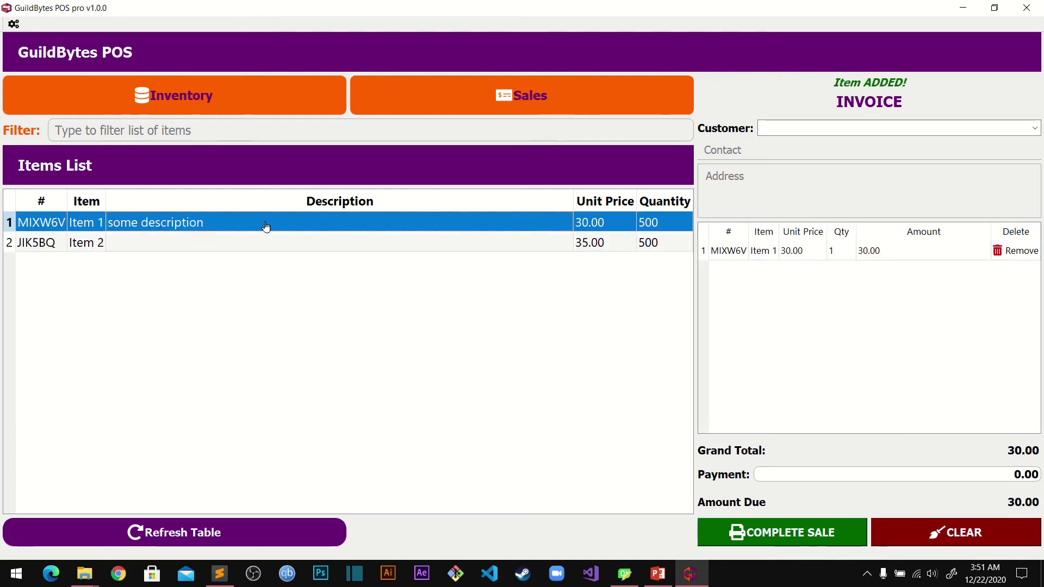
click(841, 253)
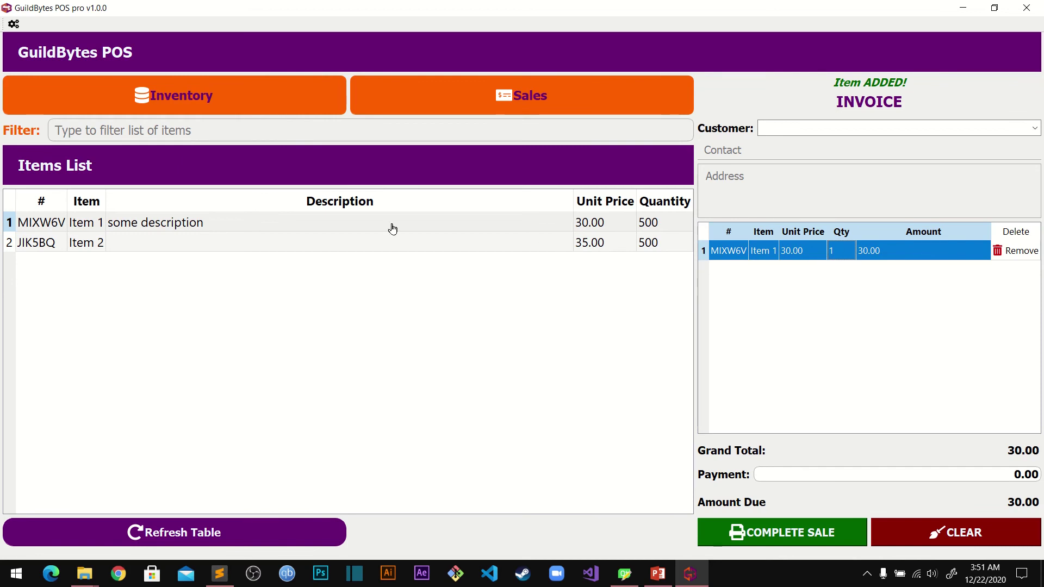
click(365, 222)
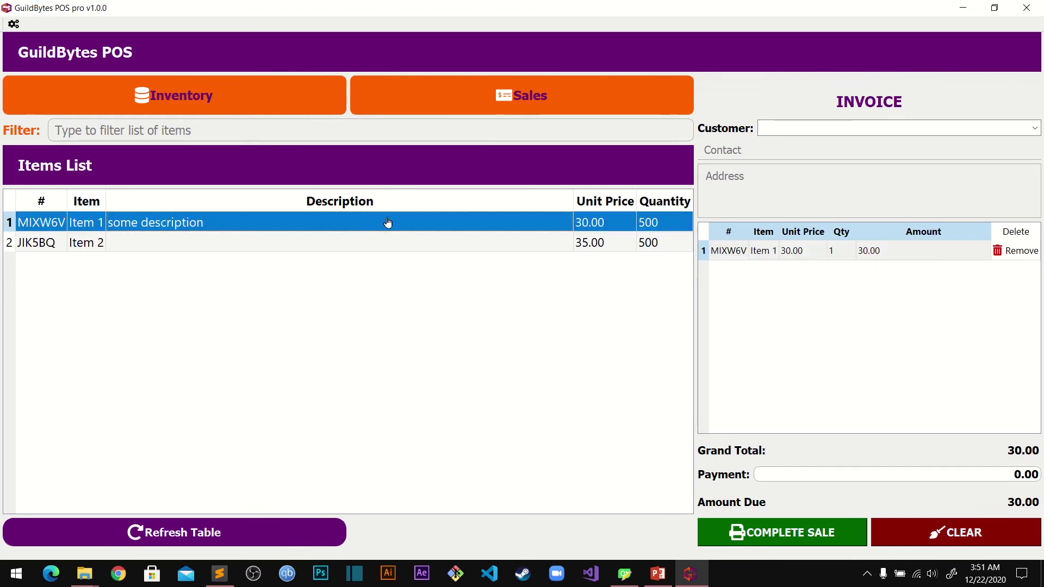
double_click(431, 227)
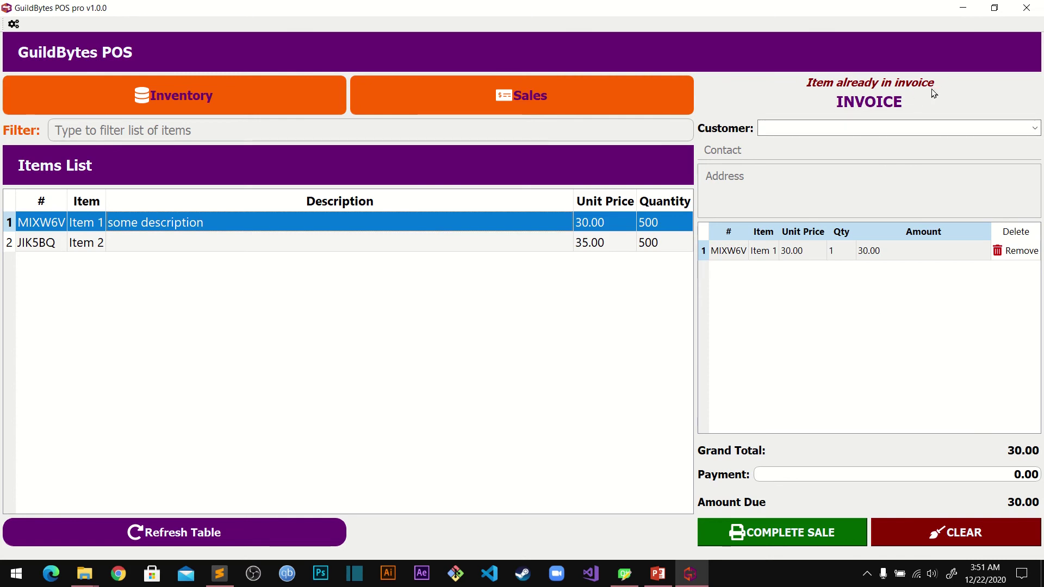
- Set Item 1's quantity on the invoice to 10, and remove the item from the invoice
double_click(834, 251)
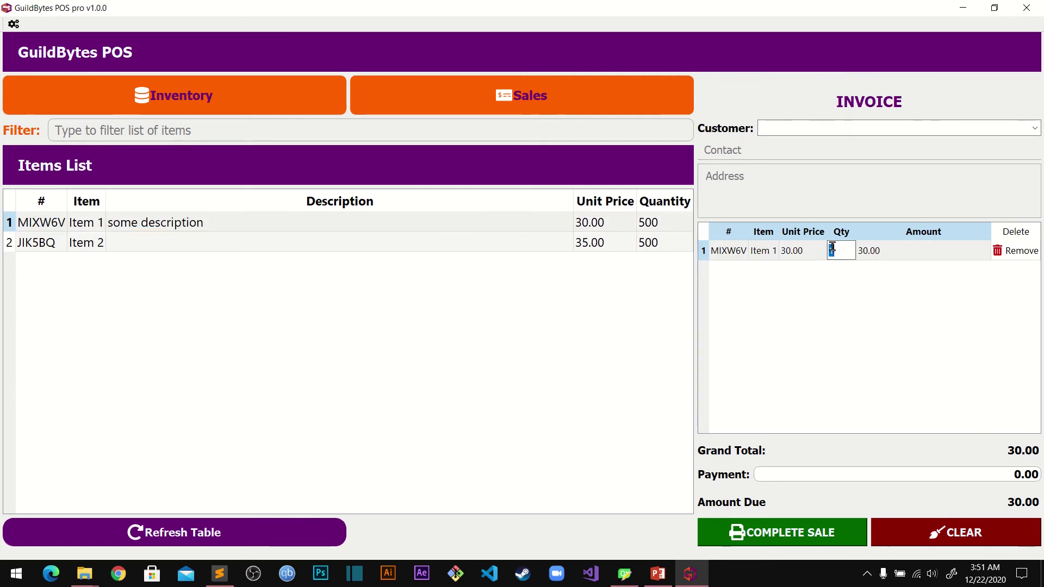
text(10)
key(Return)
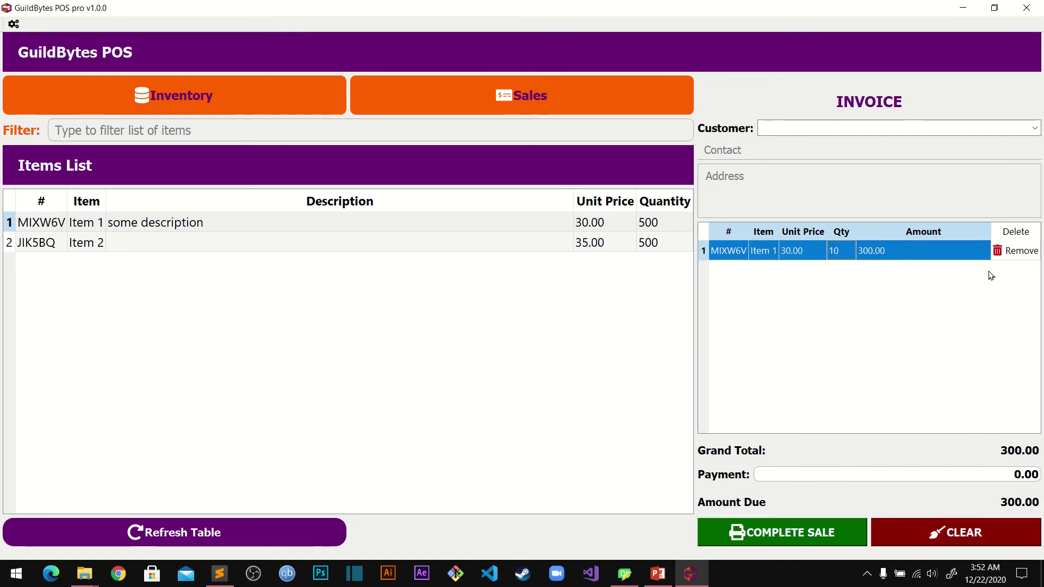
click(1011, 251)
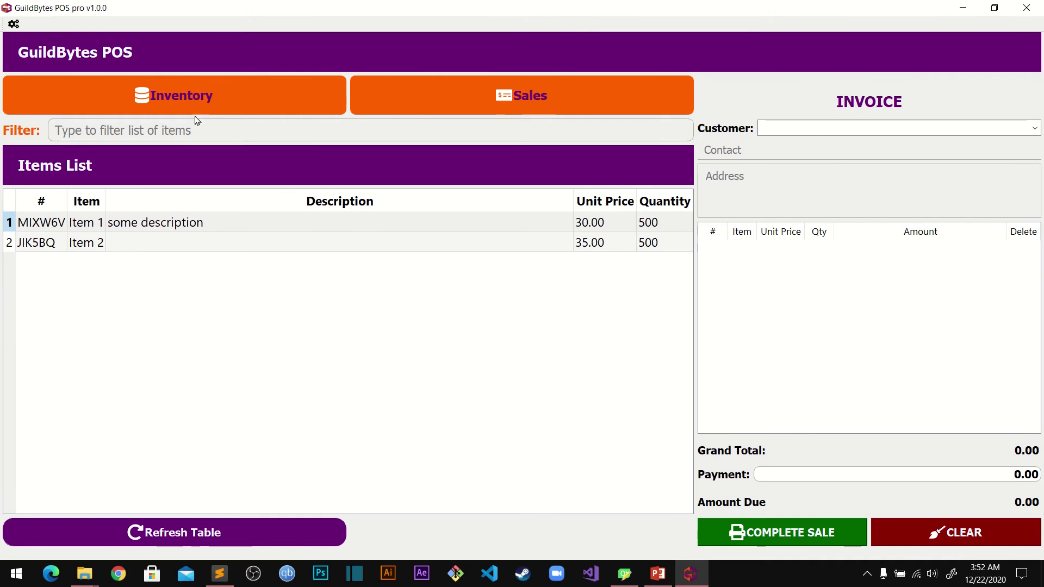
- Add Item 1 and Item 2 to the invoice with quantities of 10 and 20
double_click(297, 233)
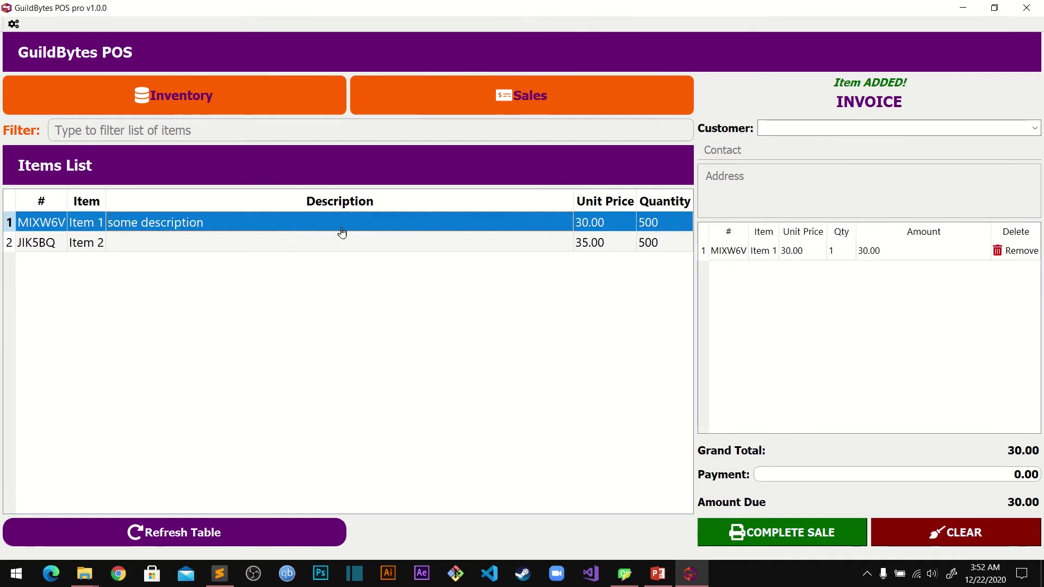
double_click(405, 242)
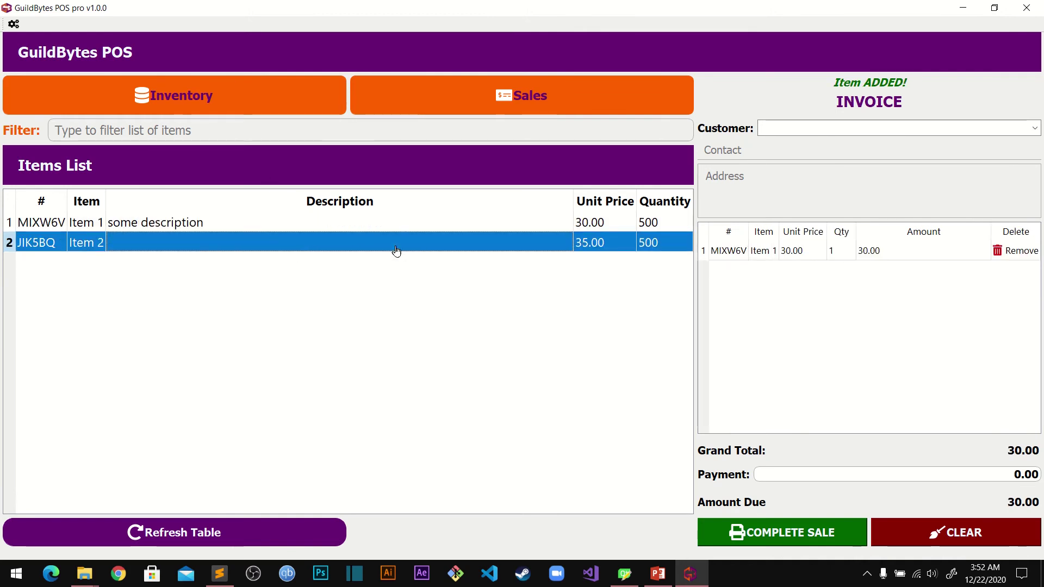
click(840, 257)
double_click(838, 254)
text(10)
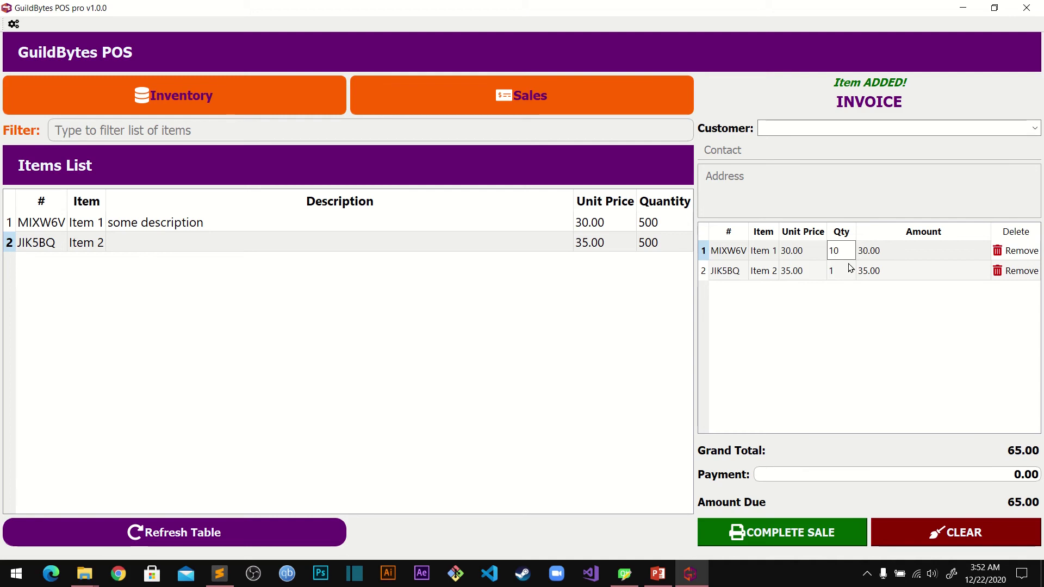
double_click(843, 270)
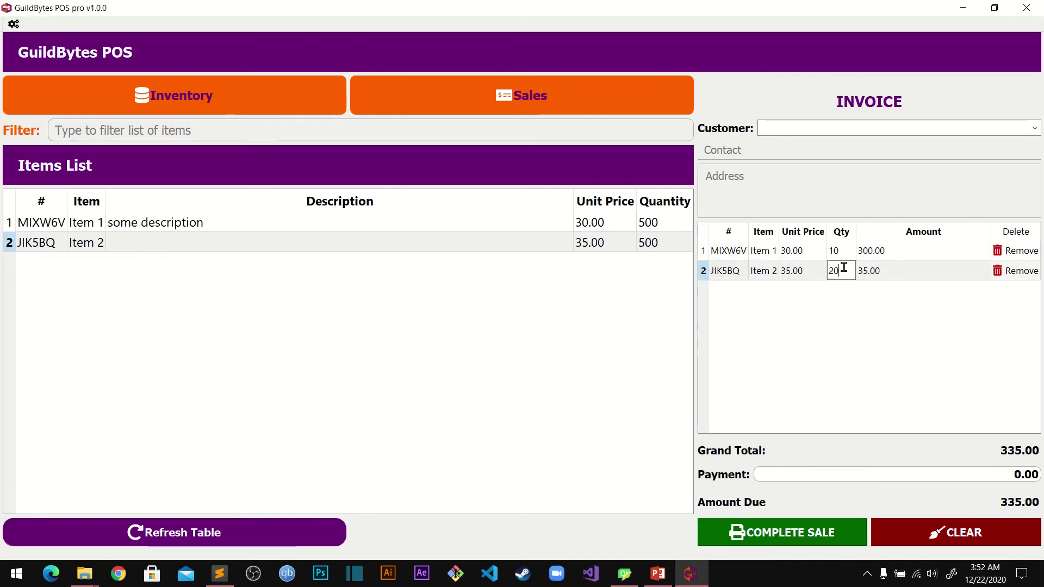
key(Return)
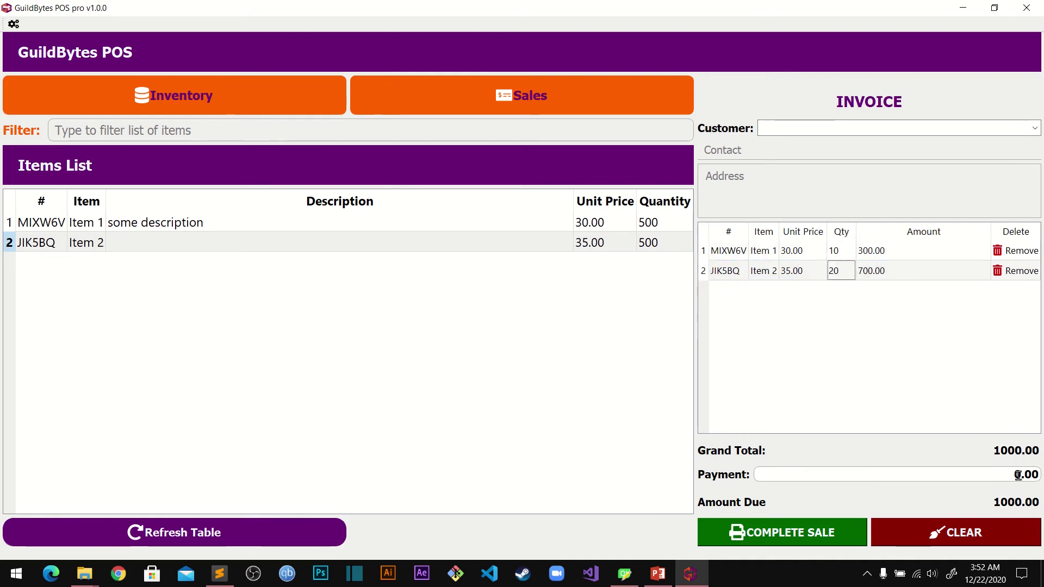
- Enter a payment of 1000 and fill in the invoice's customer as "New customer" with a contact number and address
click(990, 471)
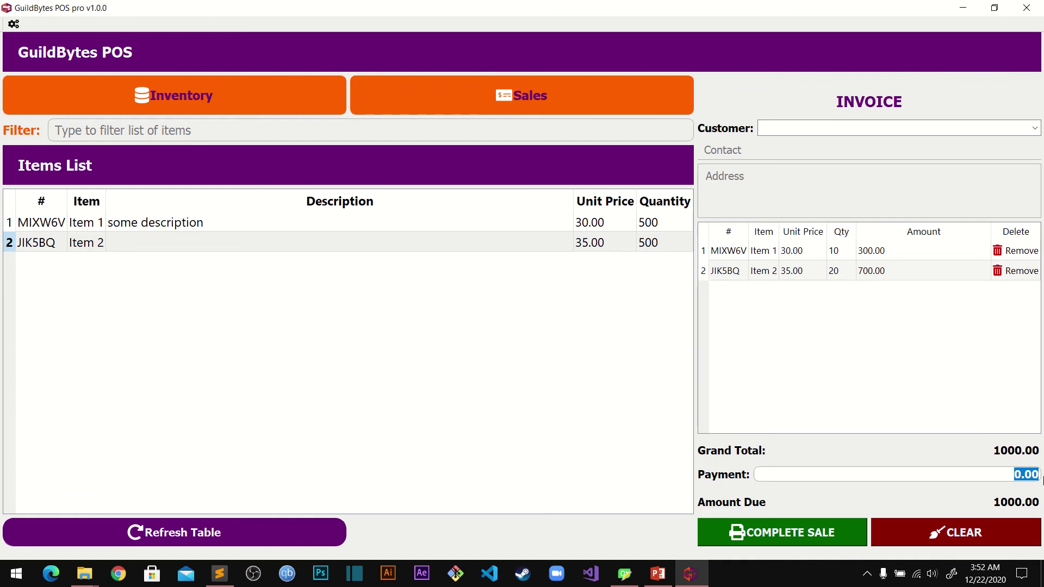
text(1000)
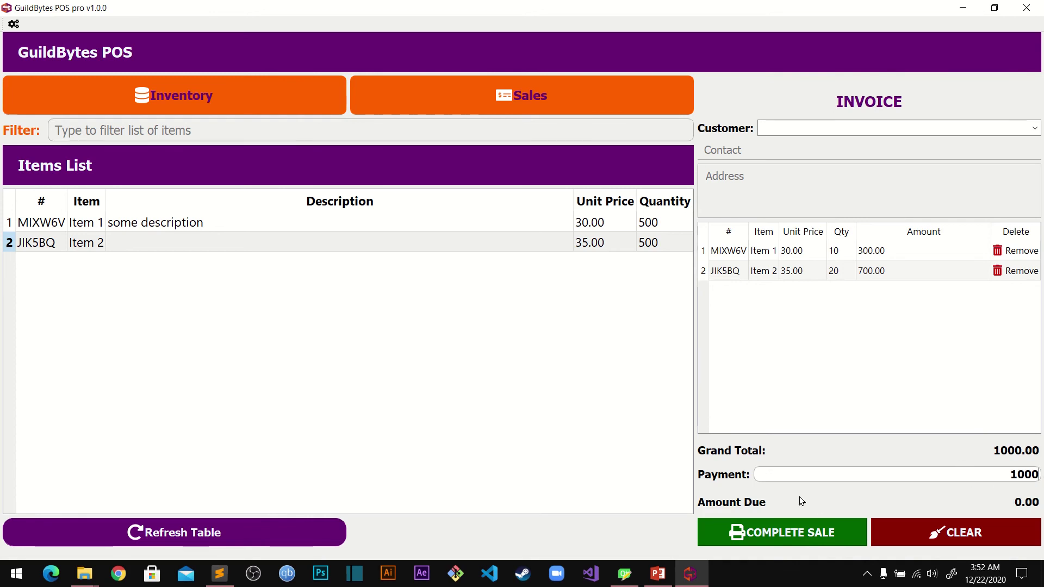
click(925, 125)
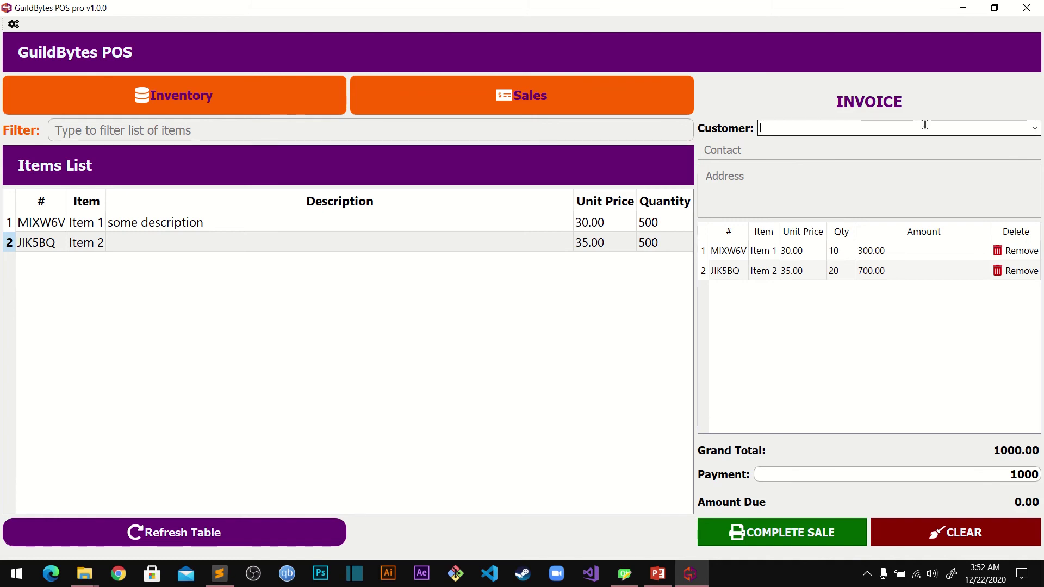
text(New customer0)
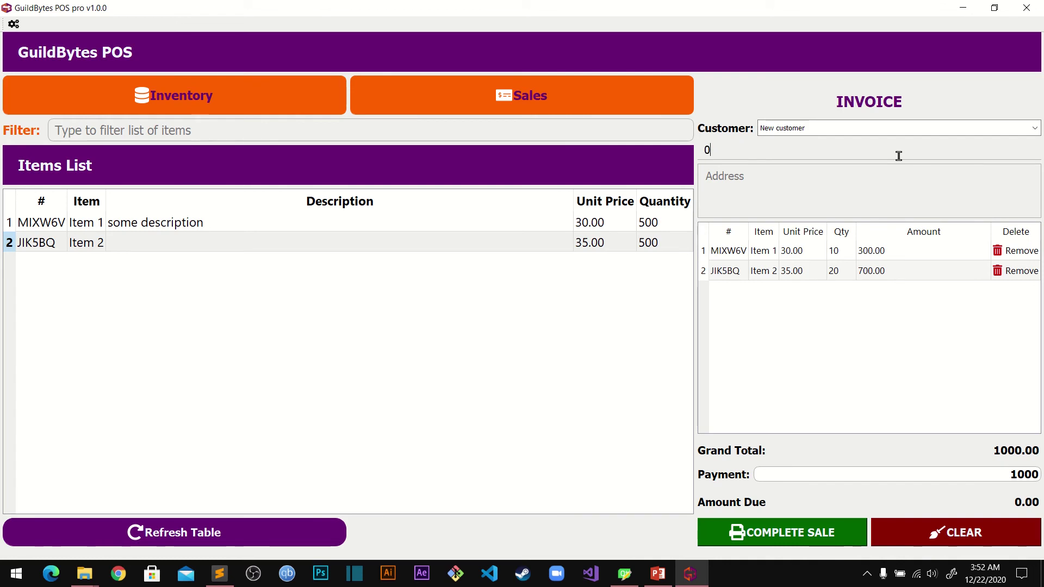
text(23456789123 Main)
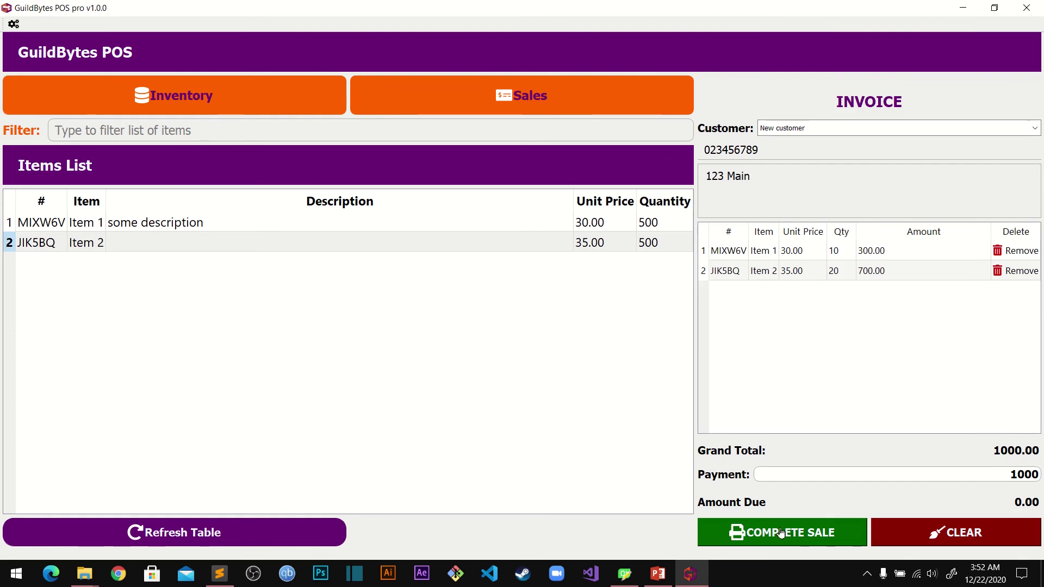
- Preview the invoice for the sale, examine its totals and the sales person under the signature line, and close the preview
click(803, 533)
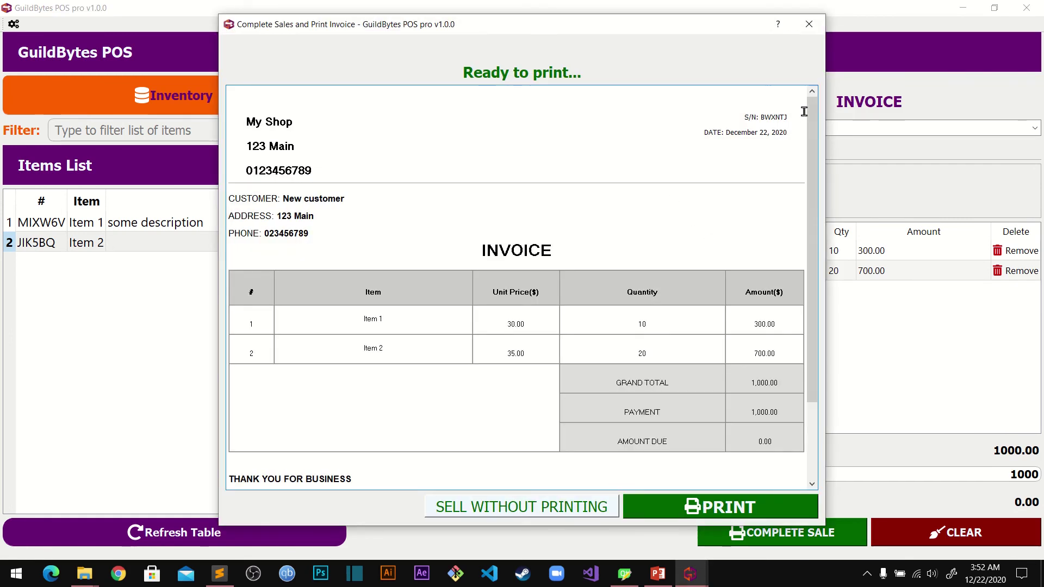
drag(810, 119, 801, 194)
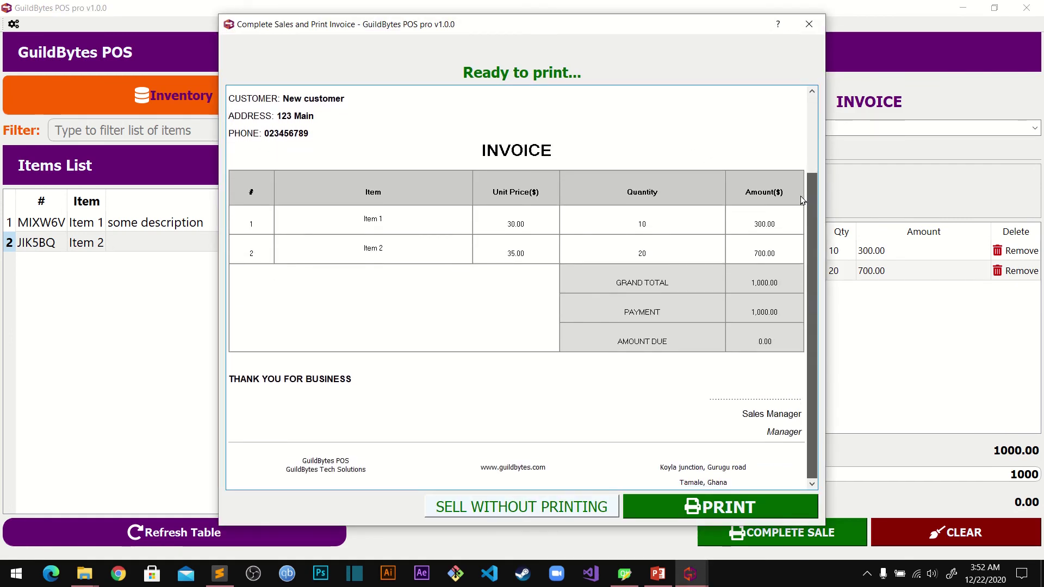
drag(739, 415, 779, 418)
click(761, 416)
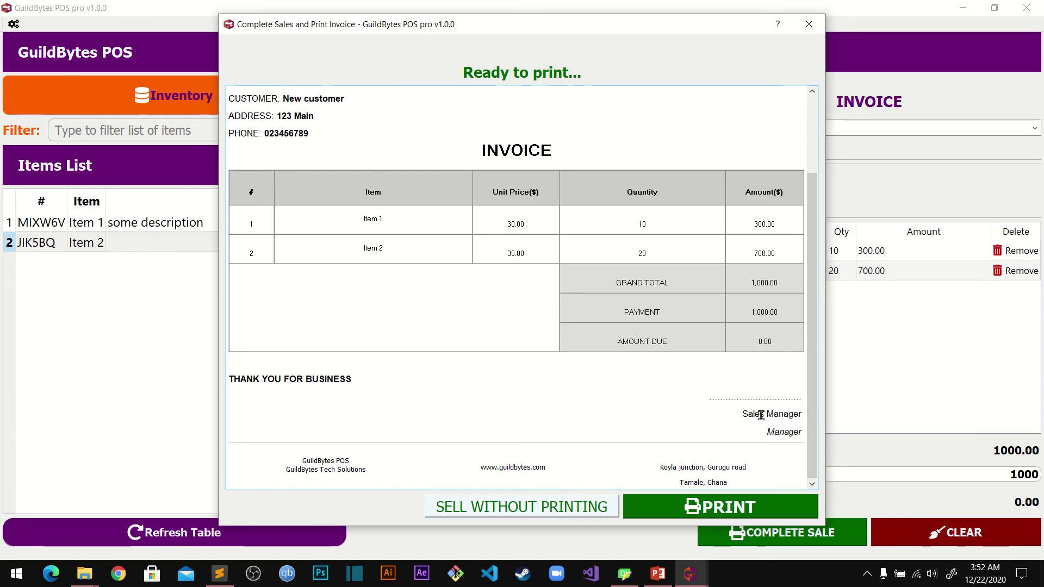
drag(741, 415, 805, 415)
click(805, 416)
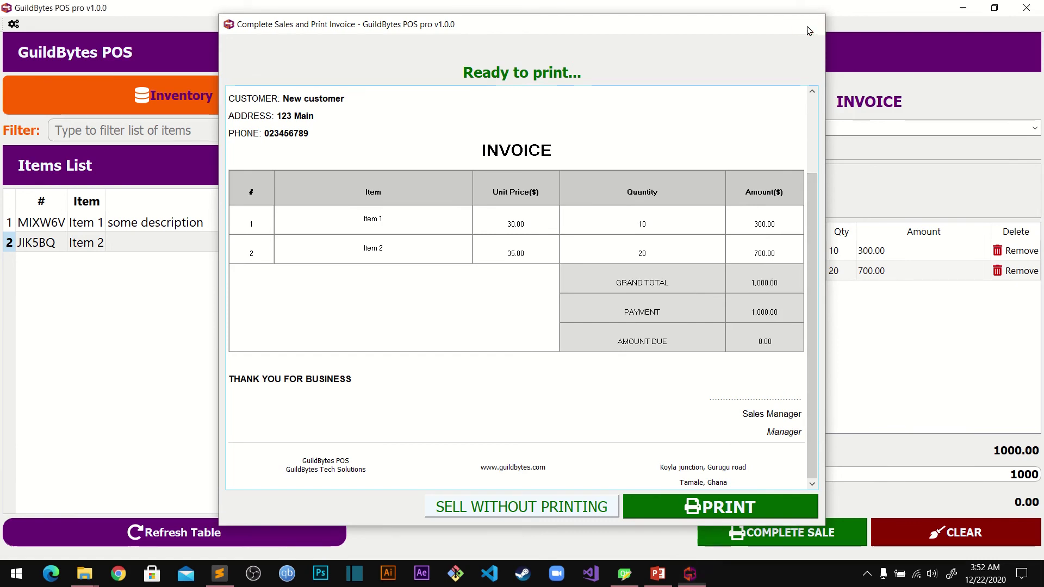
click(809, 24)
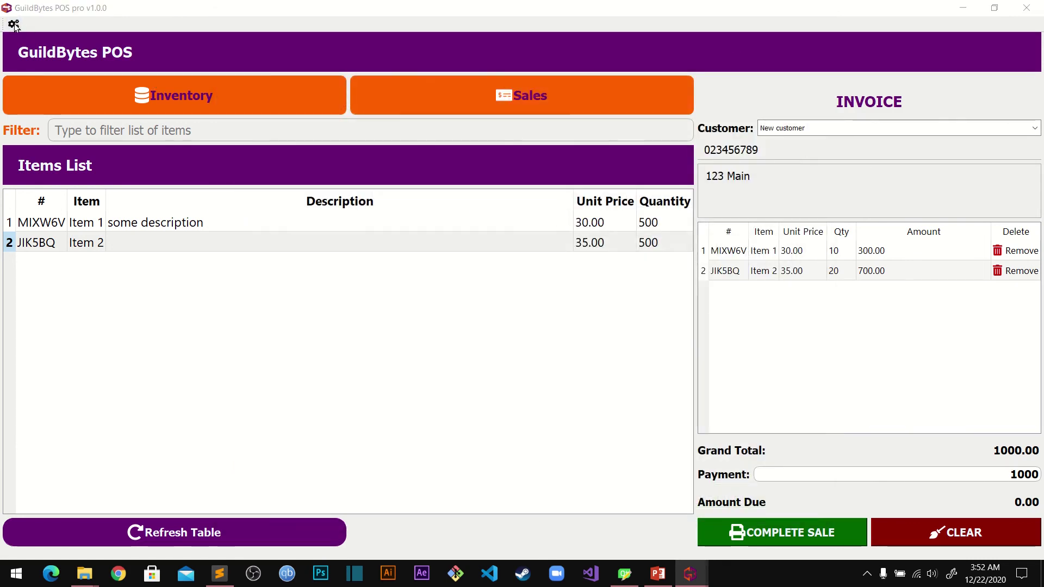
- Replace the sales person in the sales preferences with the salesperson's full name, save the settings and close them
click(14, 24)
click(378, 97)
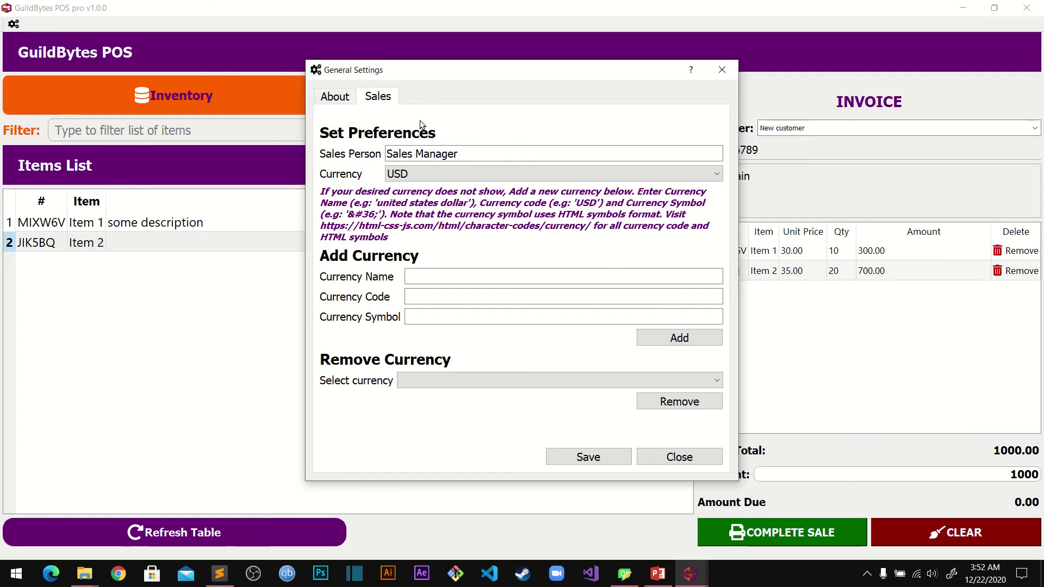
click(468, 153)
key(ctrl+a)
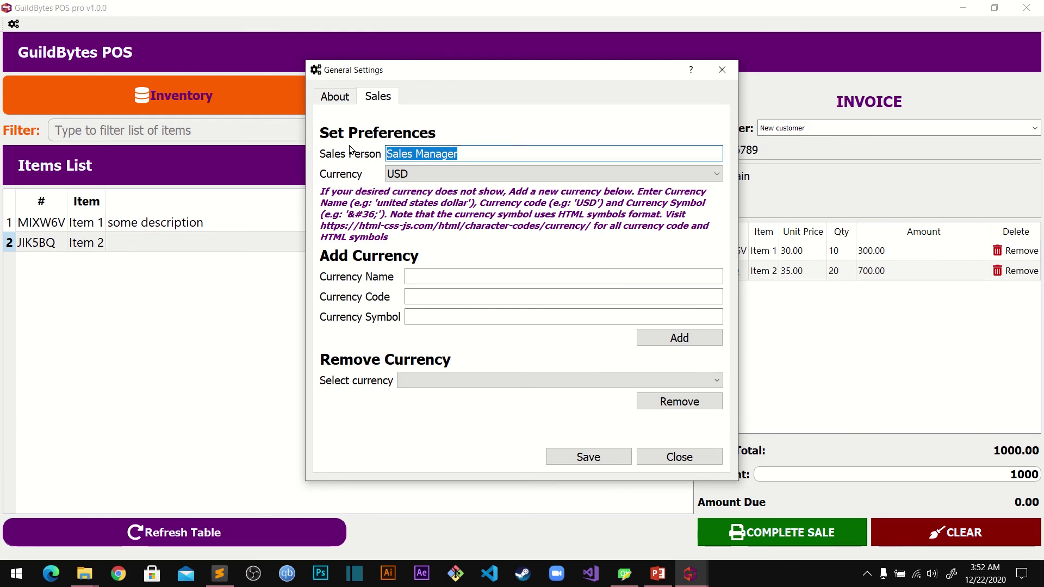
text(John Doe)
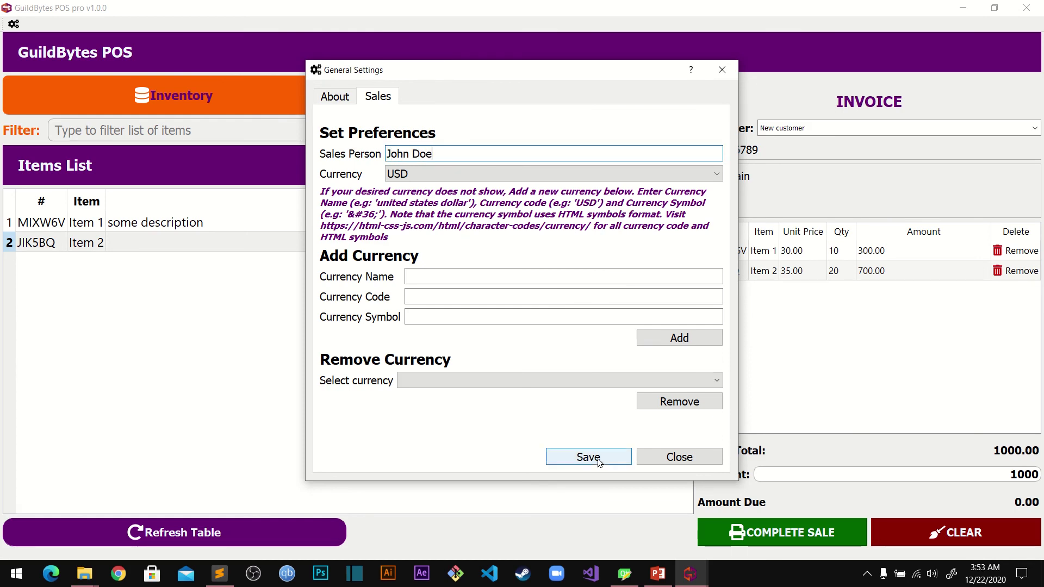
click(598, 457)
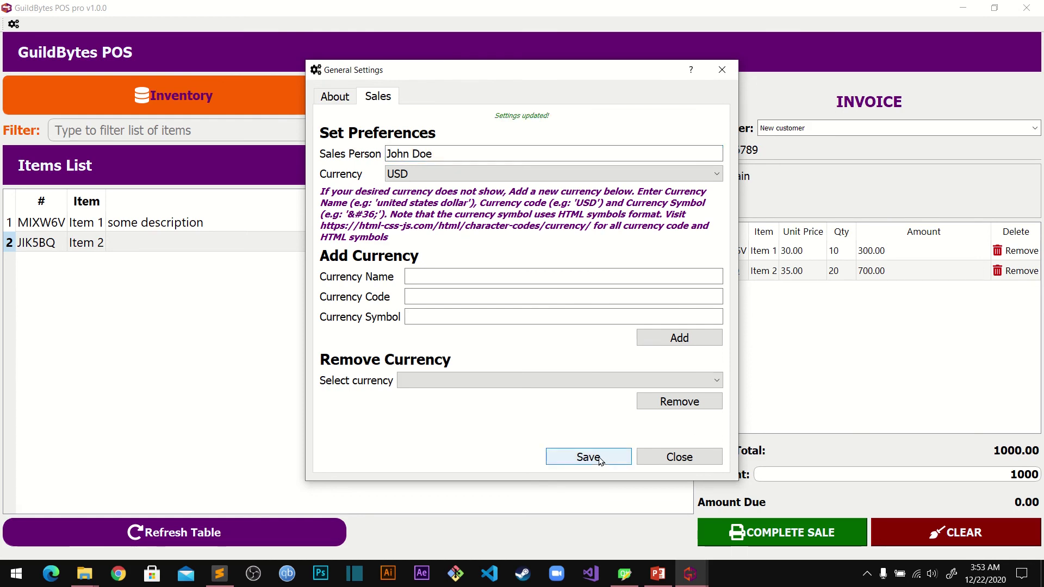
click(720, 79)
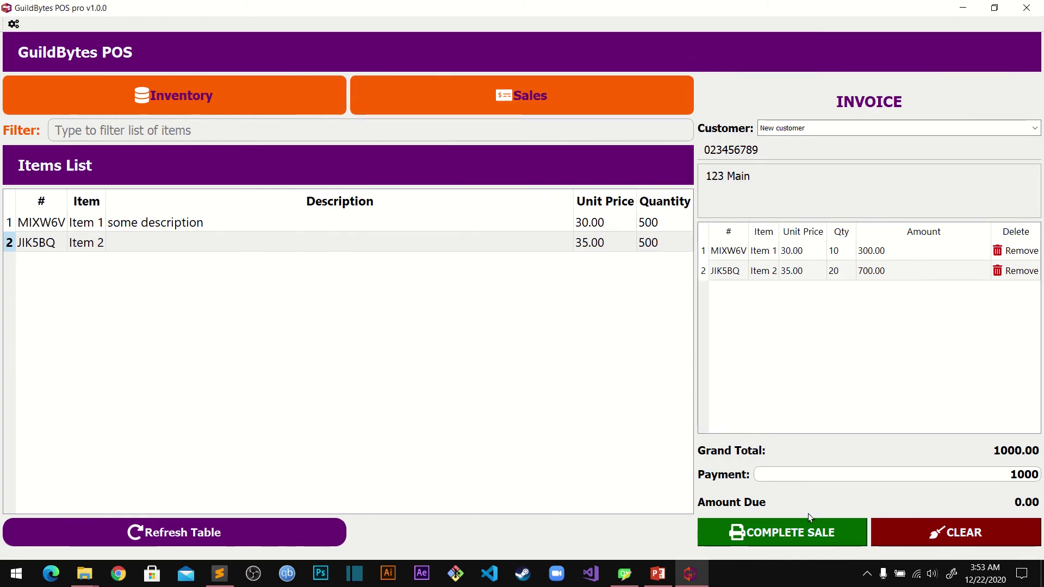
- Open the invoice for completing the sale and check the sales person's name under the signature line
click(788, 533)
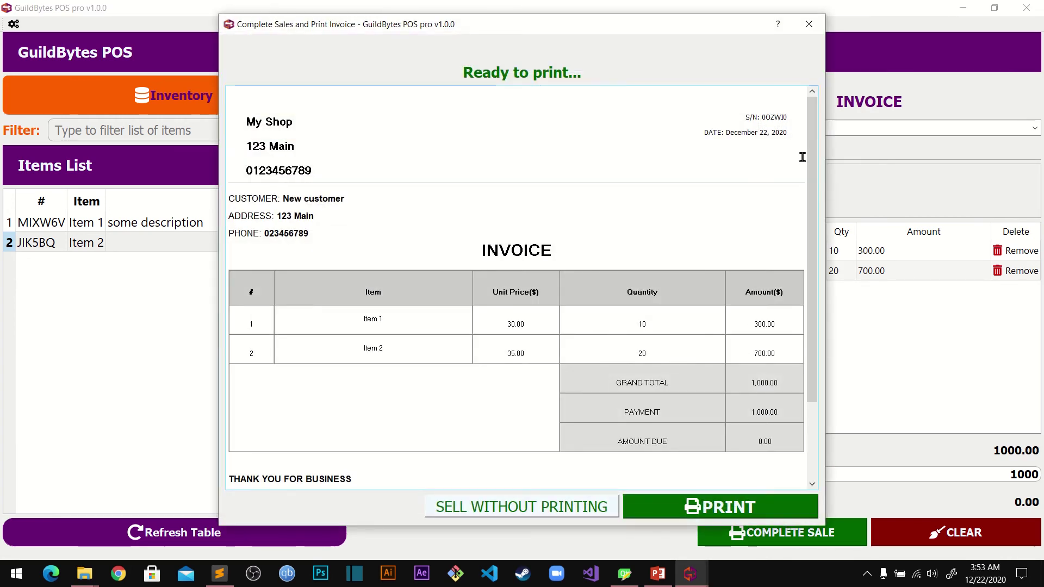
drag(812, 151, 809, 250)
drag(760, 414, 804, 413)
click(730, 407)
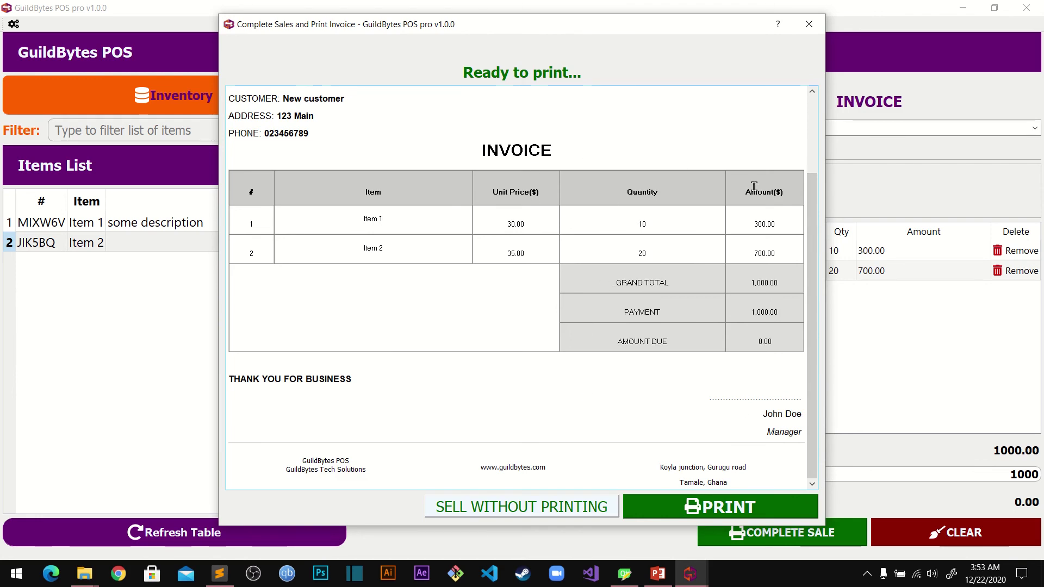
drag(808, 193, 809, 117)
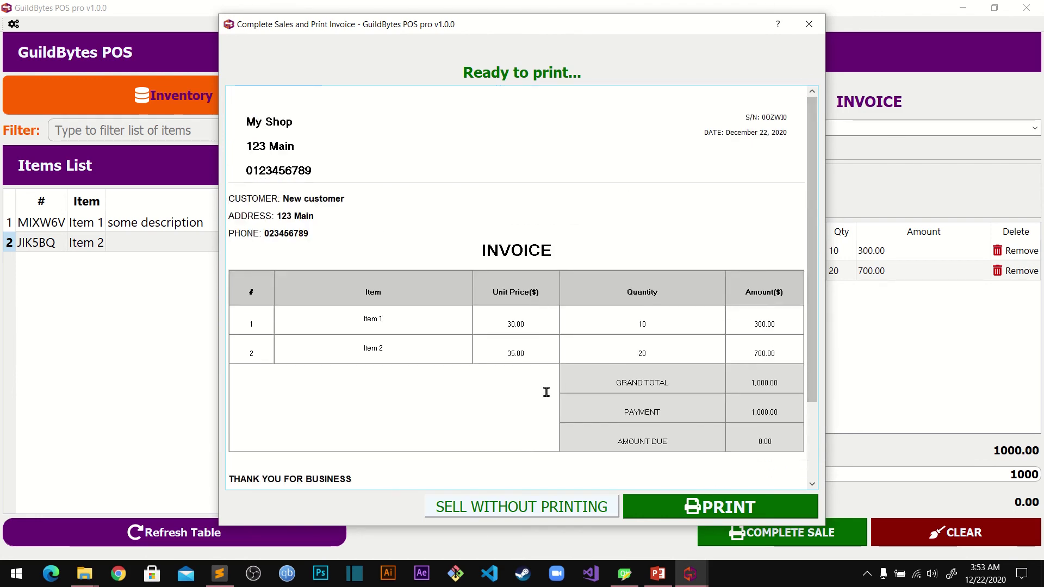
- Complete the sale by printing the invoice with Microsoft Print to PDF, saved as "test print" in the Pictures folder
click(662, 509)
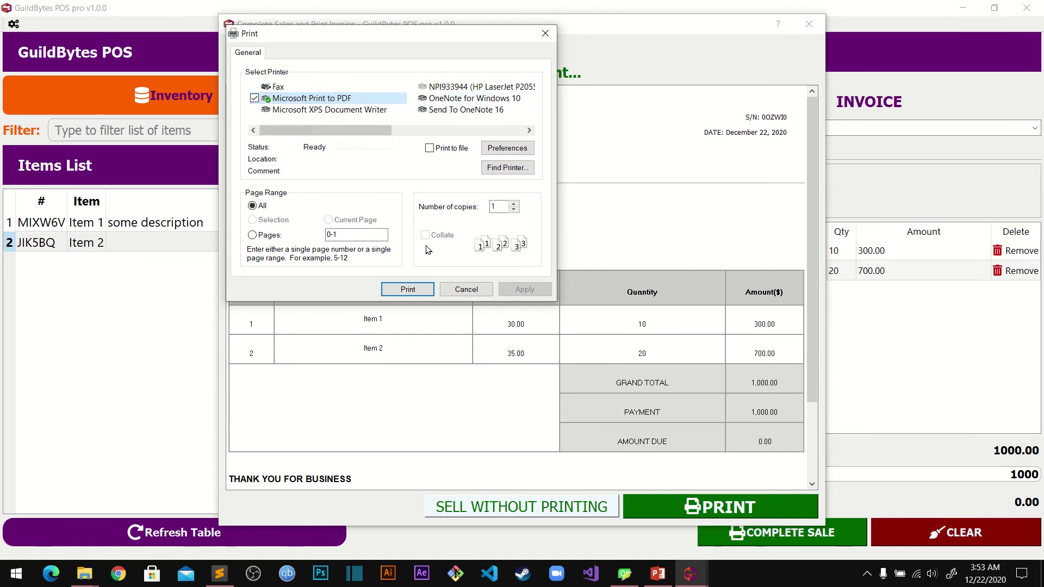
click(408, 289)
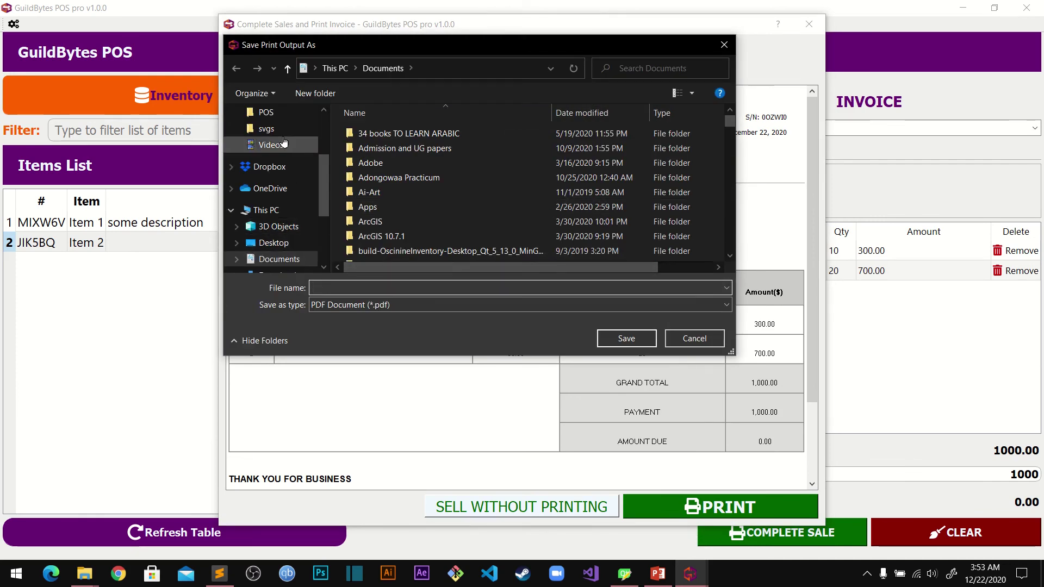
drag(324, 176, 325, 206)
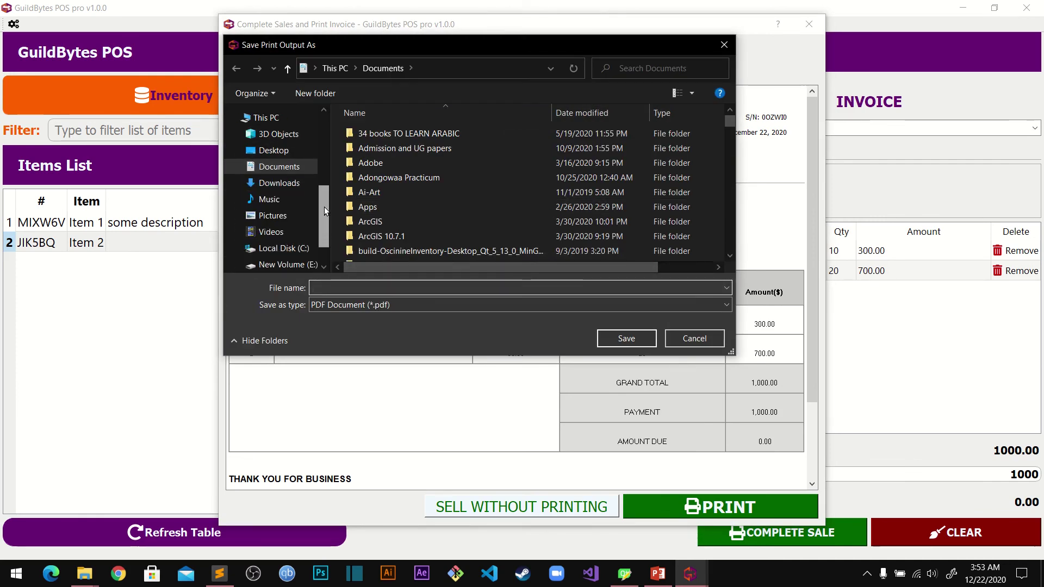
click(292, 215)
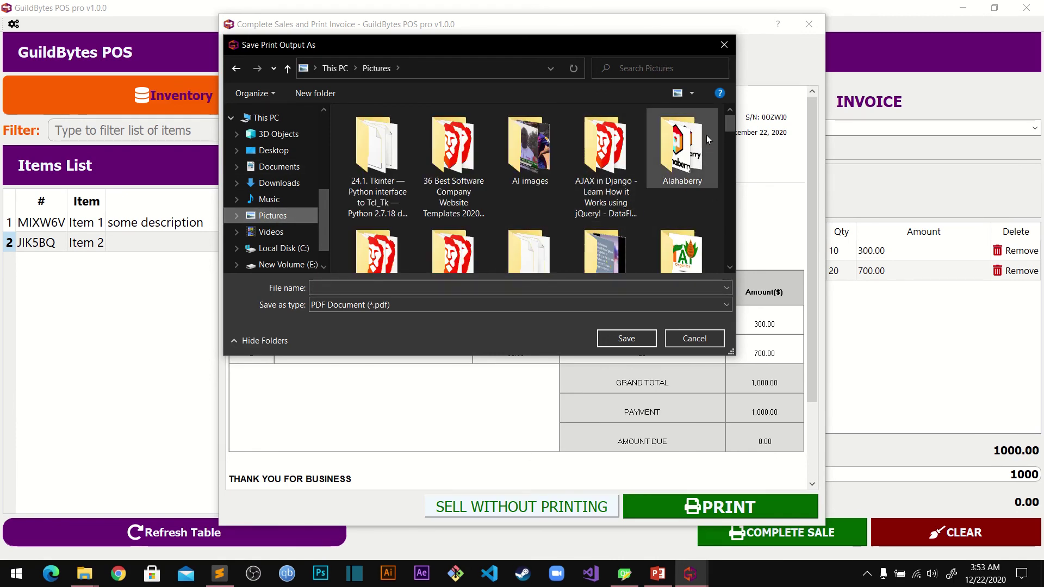
drag(731, 127, 681, 263)
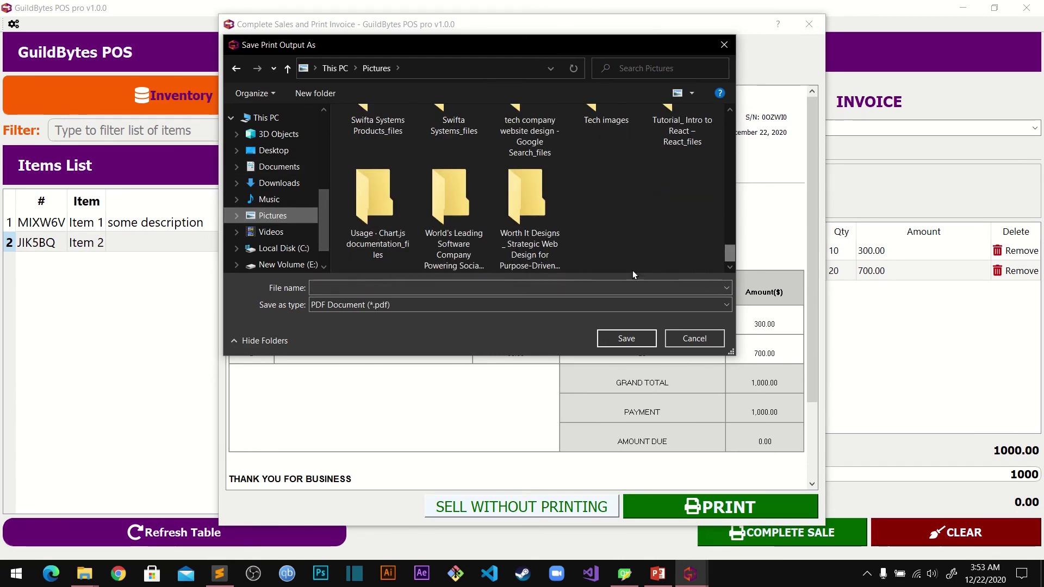
click(568, 288)
text(test print)
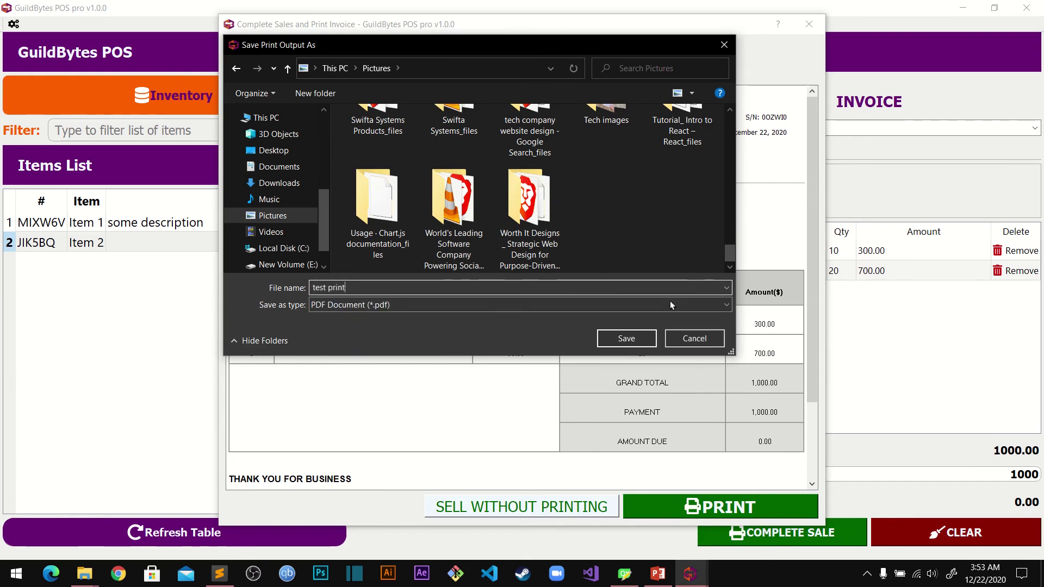
click(627, 338)
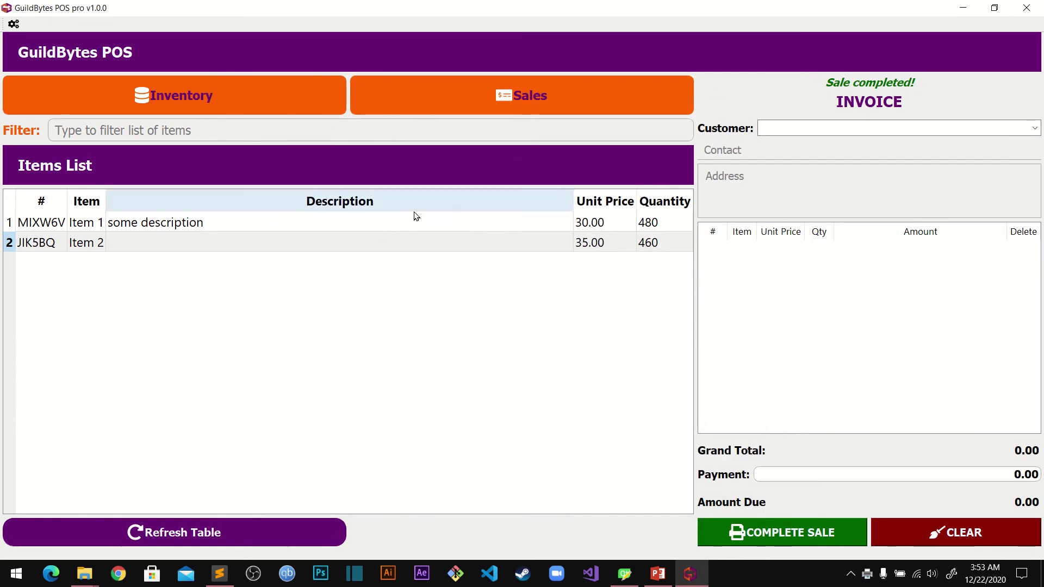
- View the December 22, 2020 invoice from the sales records and try to make a payment on it
click(502, 92)
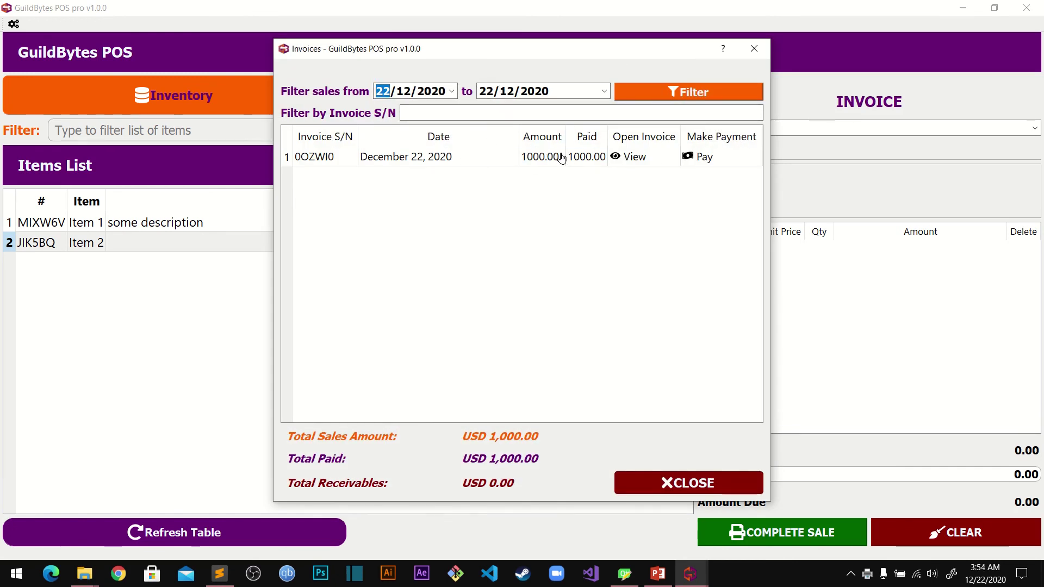
click(615, 158)
click(635, 158)
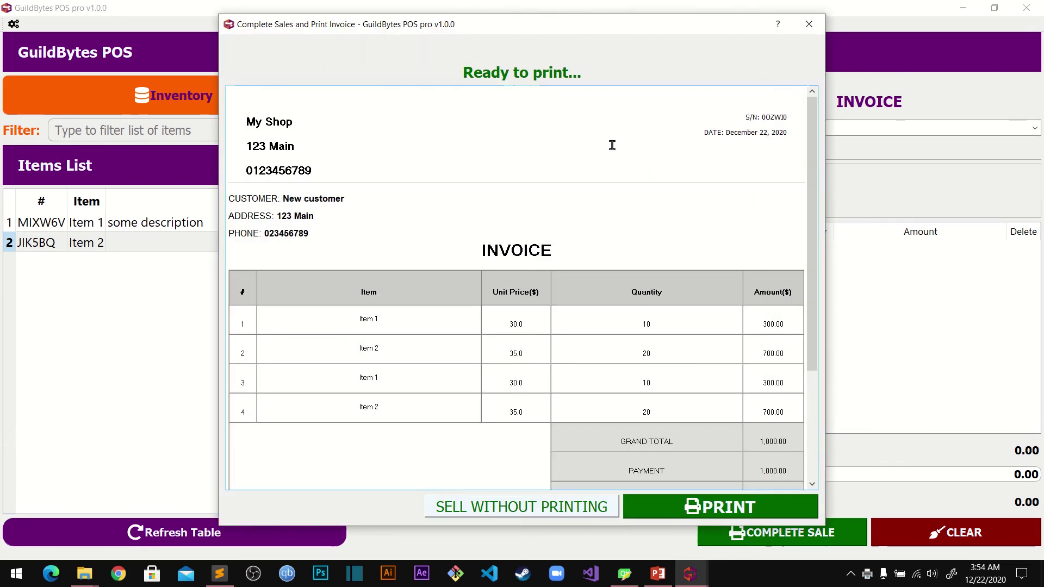
drag(813, 125, 809, 227)
click(809, 24)
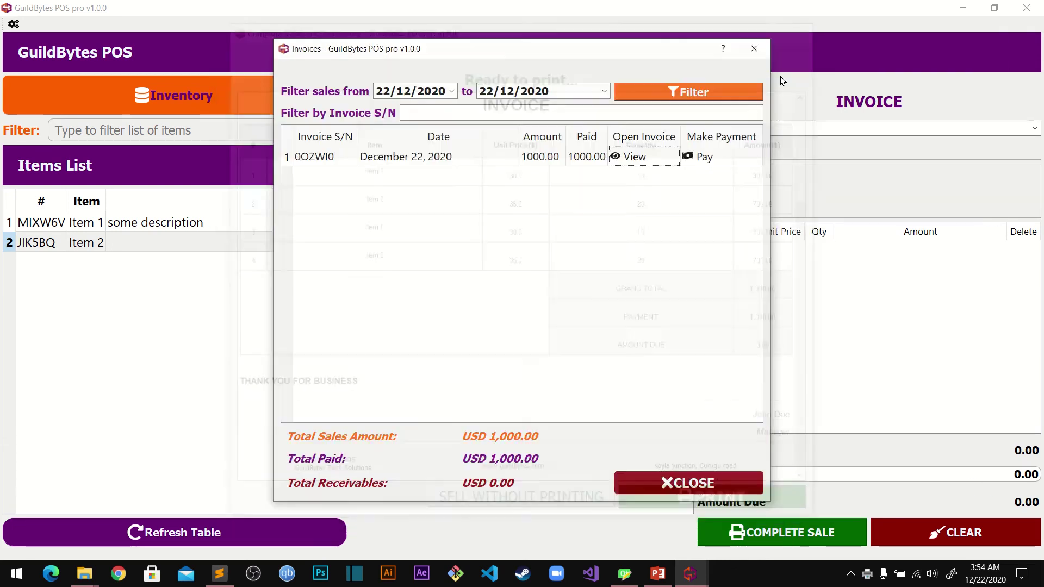
click(707, 157)
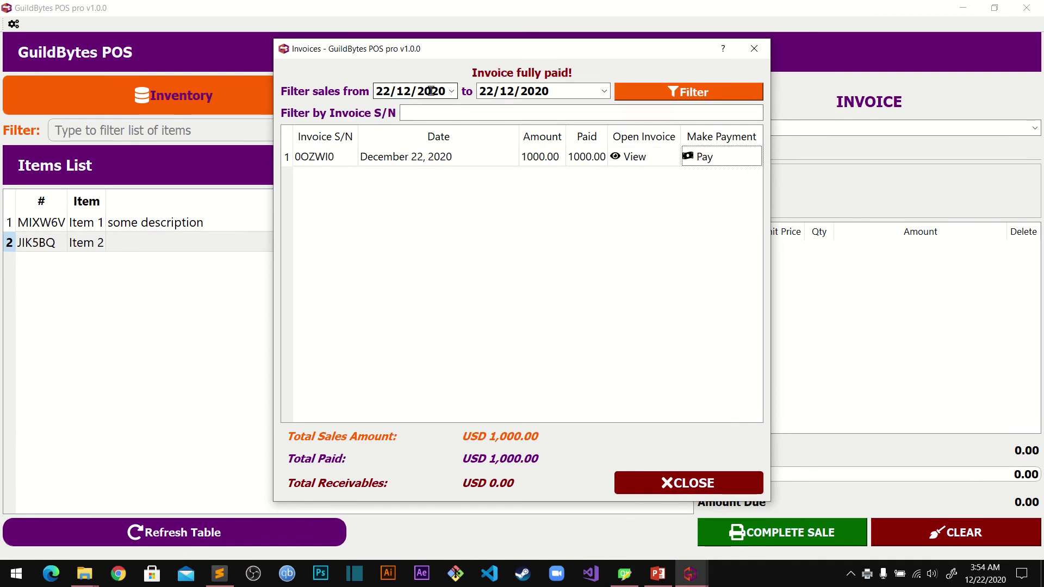
- Filter the sales records from 21/12/2020 to 21/12/2020
click(452, 93)
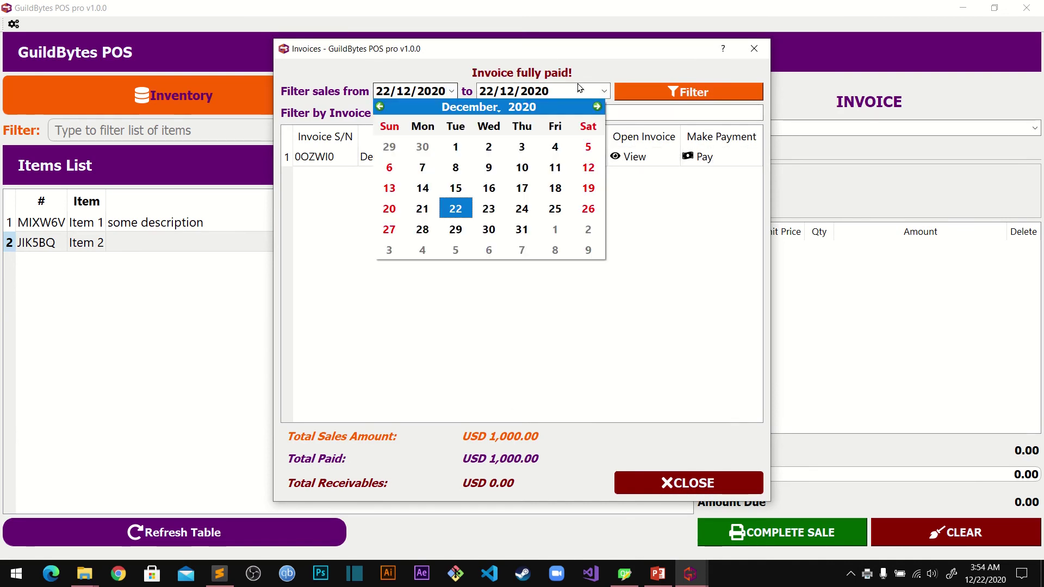
click(606, 92)
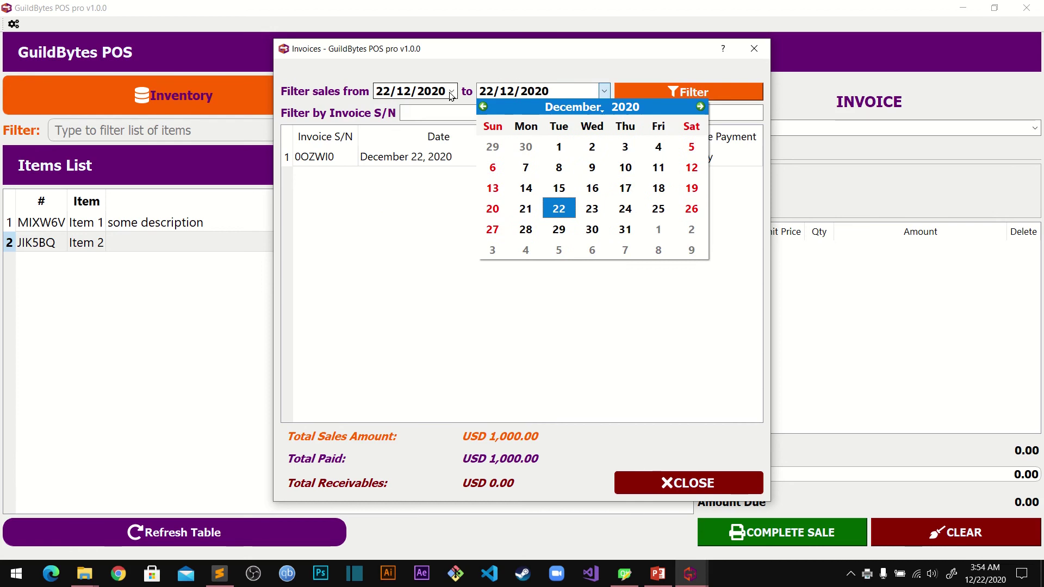
click(451, 92)
click(424, 213)
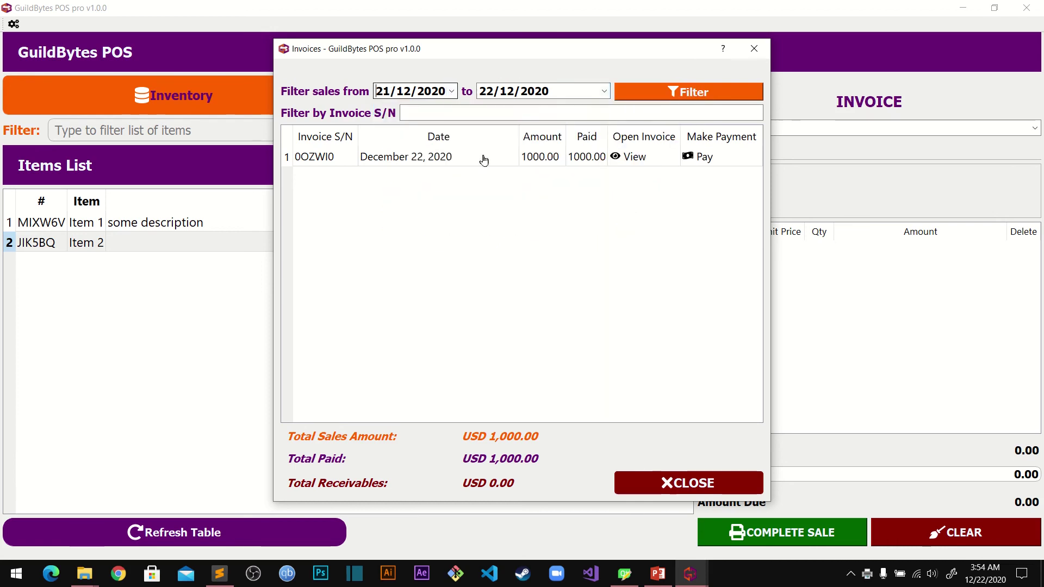
click(605, 91)
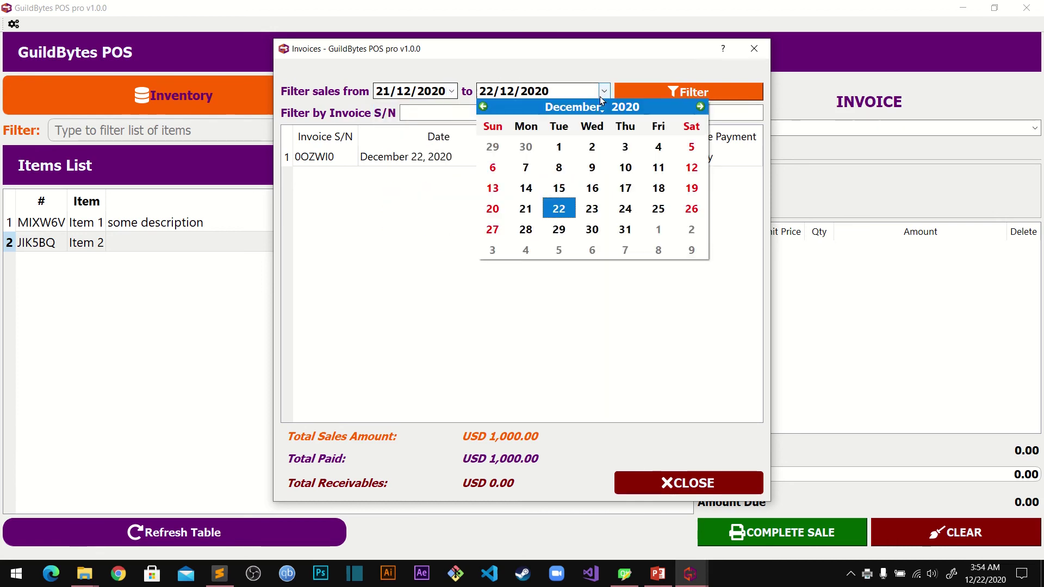
click(528, 212)
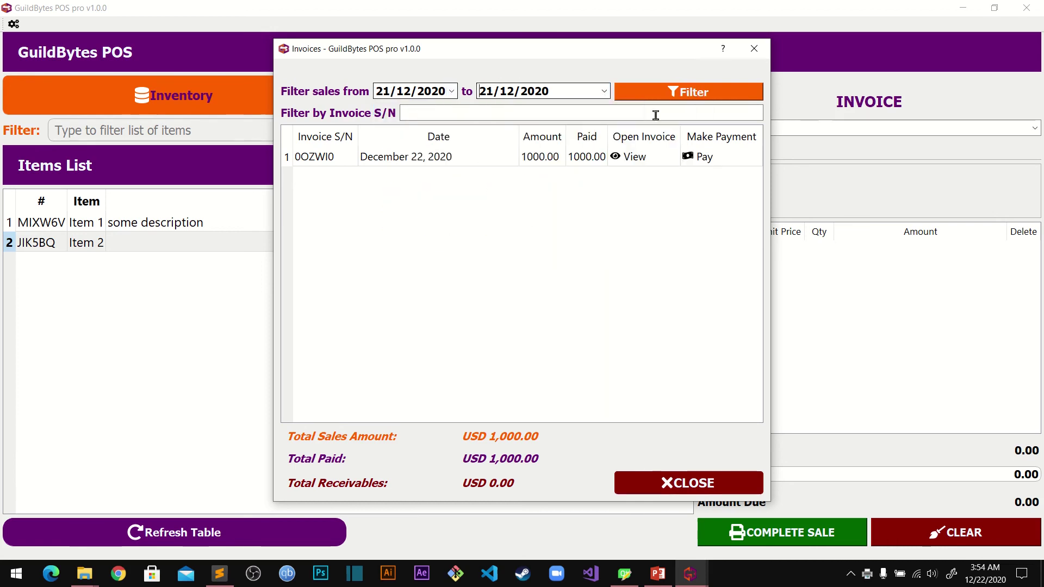
click(689, 93)
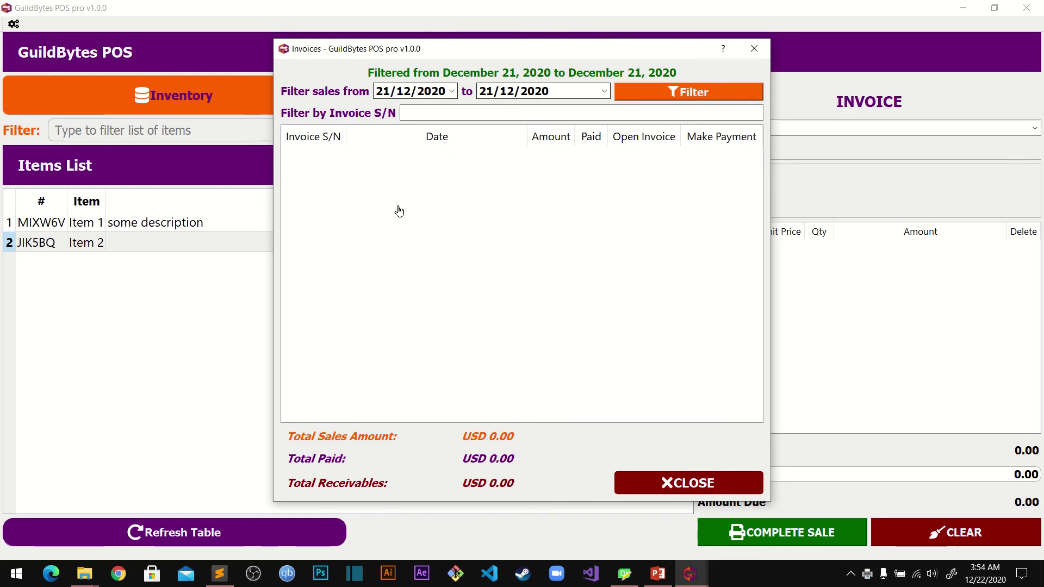
- Extend the sales filter's end date to 22/12/2020, apply it, review the sales totals and close the invoices
click(451, 91)
click(603, 91)
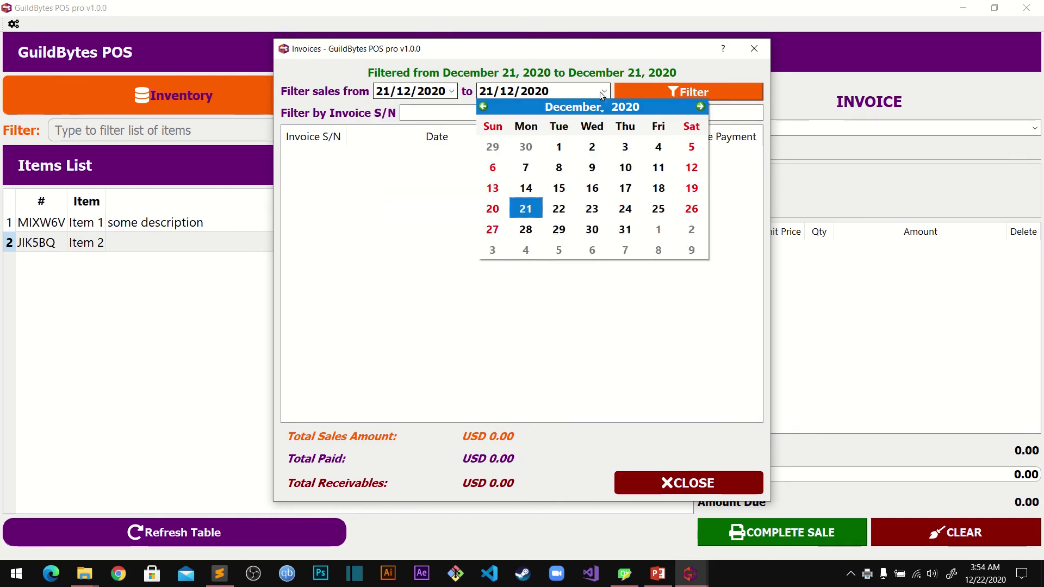
click(563, 207)
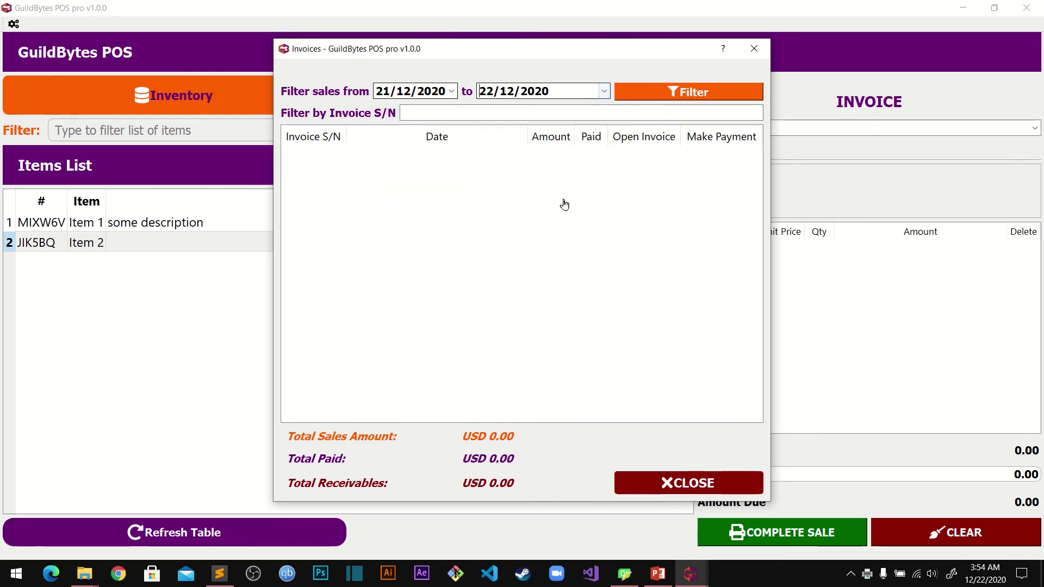
click(701, 93)
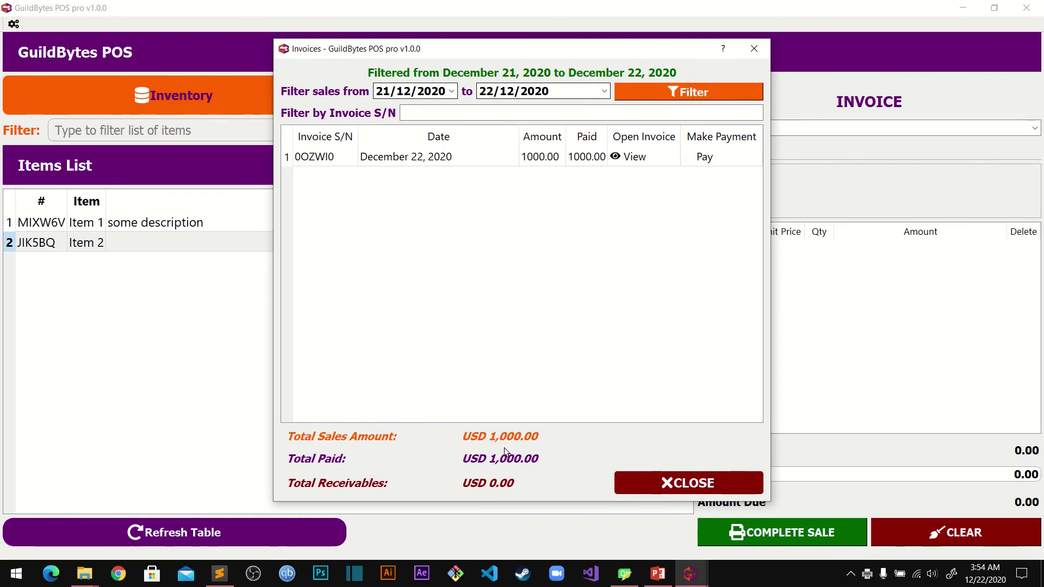
click(707, 481)
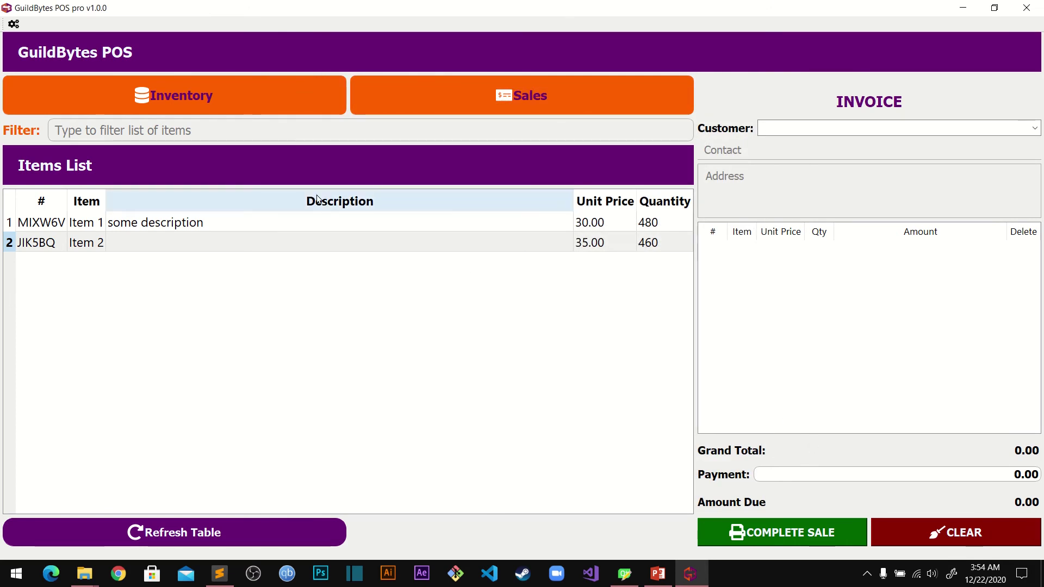
click(14, 25)
click(724, 71)
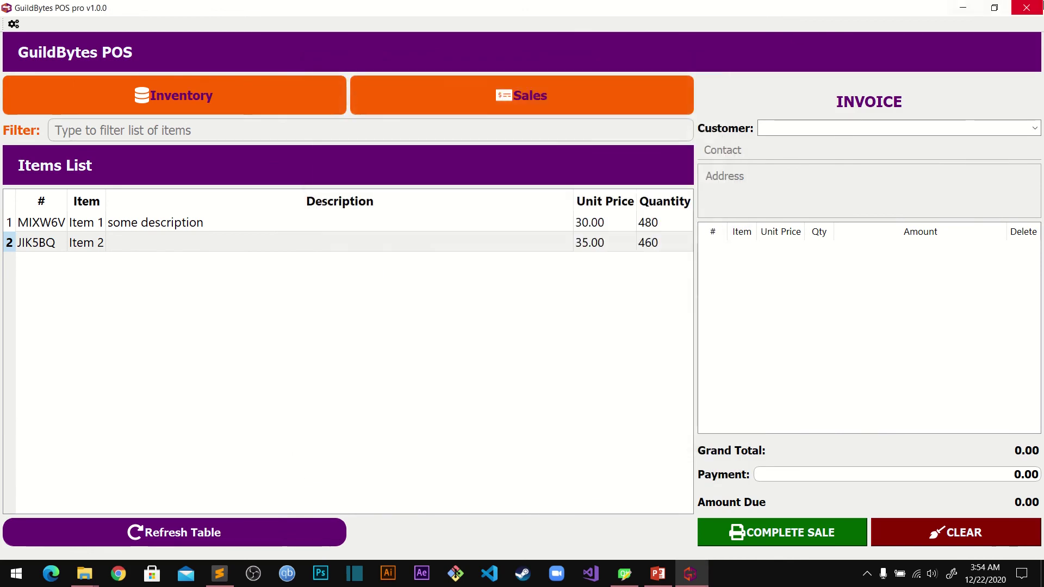